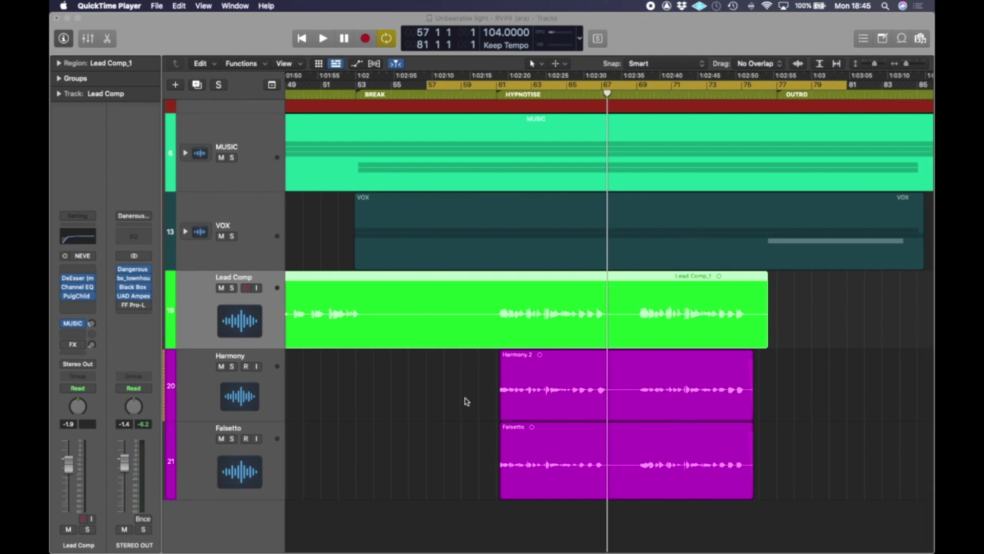
# Play back the song to review the vocals.
pyautogui.click(464, 438)
pyautogui.press('space')
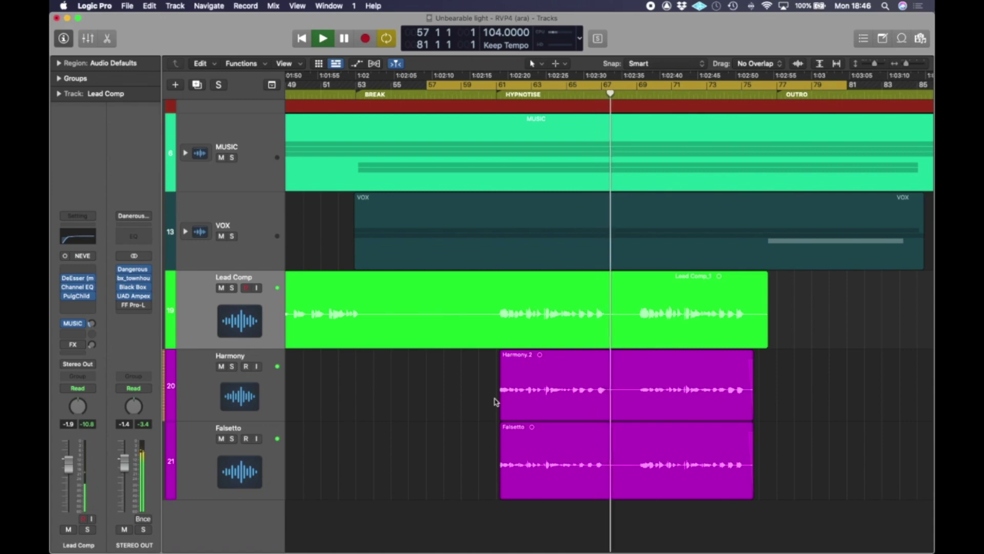
pyautogui.press('space')
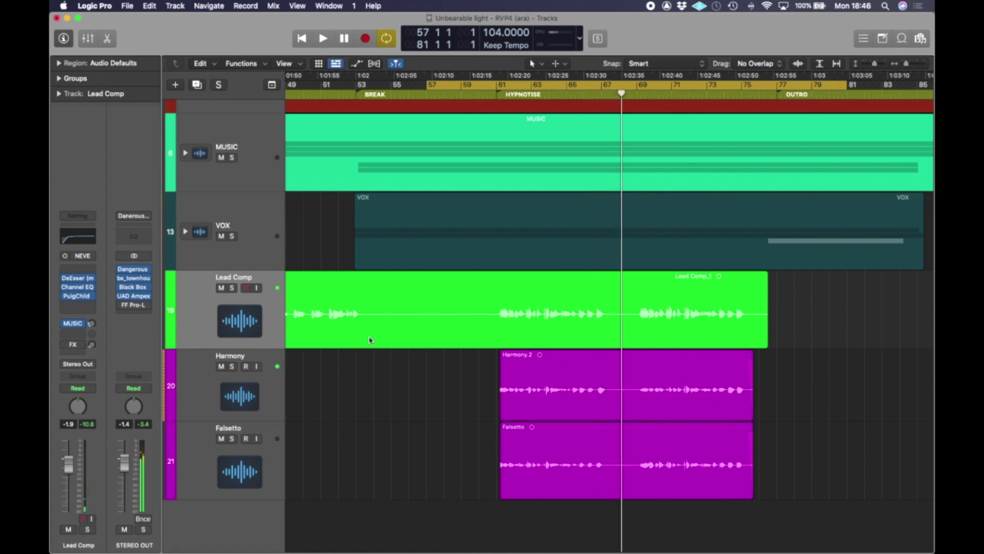
# Audition Lead Comp and Harmony soloed from bar 65, then unsolo them.
pyautogui.click(234, 302)
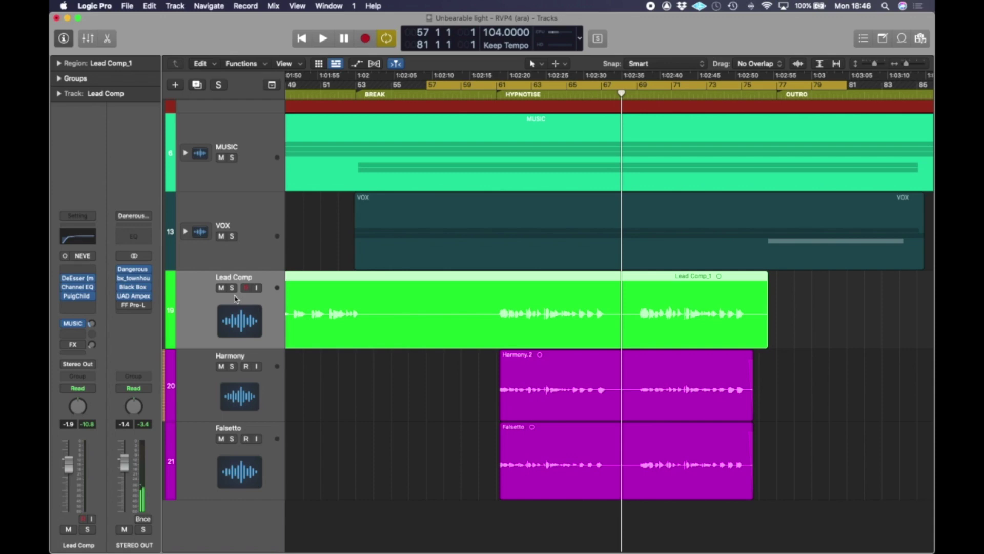
pyautogui.click(233, 288)
pyautogui.click(233, 366)
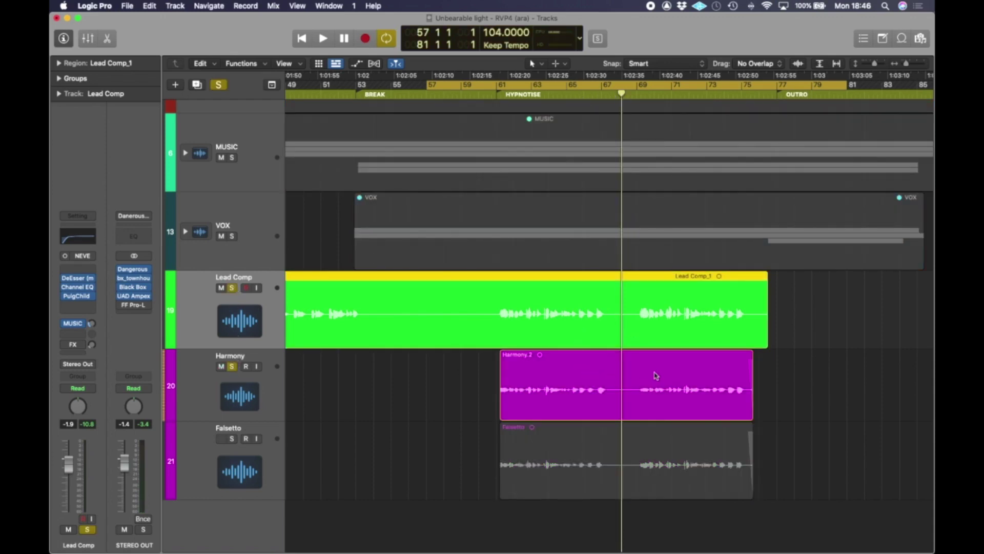
pyautogui.click(569, 96)
pyautogui.press('space')
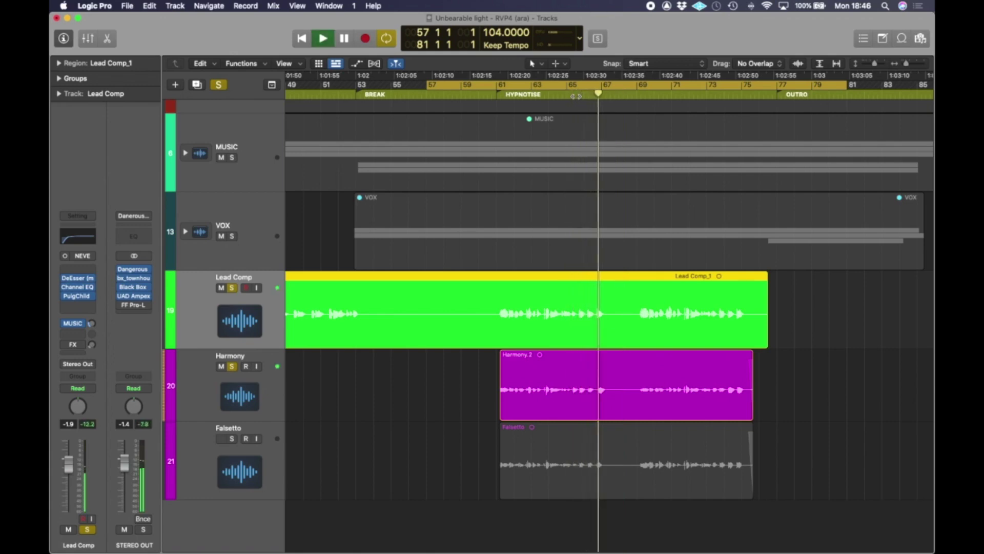
pyautogui.press('space')
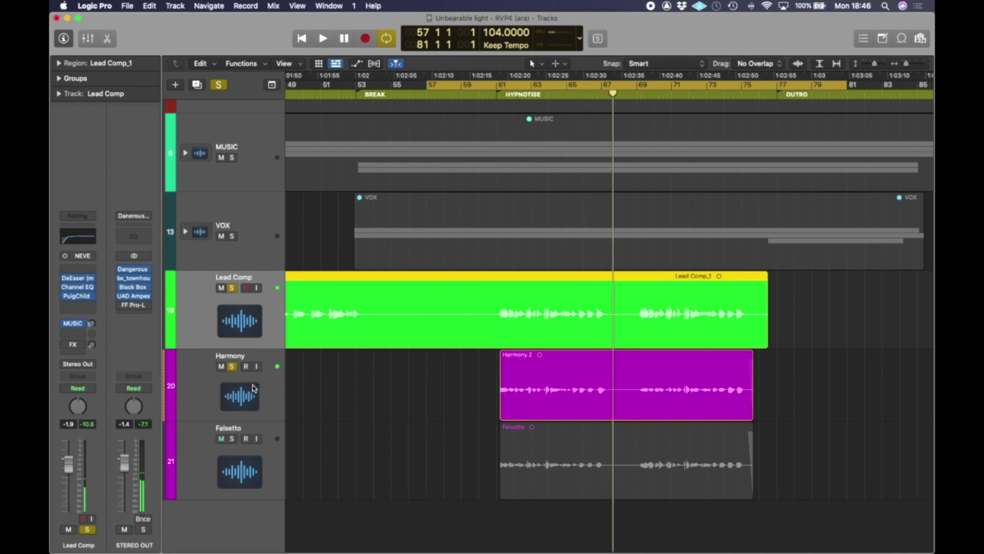
pyautogui.click(232, 288)
pyautogui.click(232, 366)
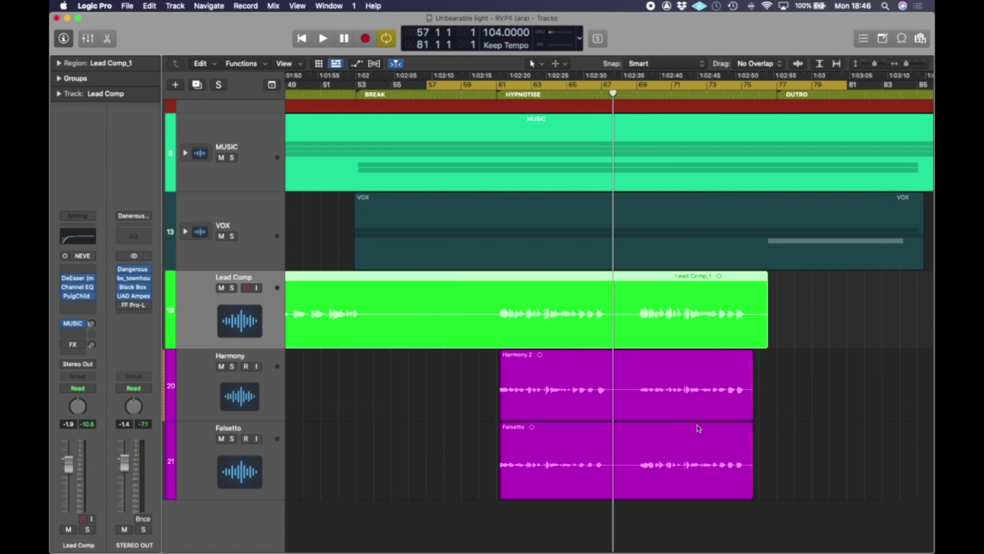
# Select the Lead Comp, Harmony and Falsetto regions and insert RevoiceProLink Mono on their channels.
pyautogui.click(800, 389)
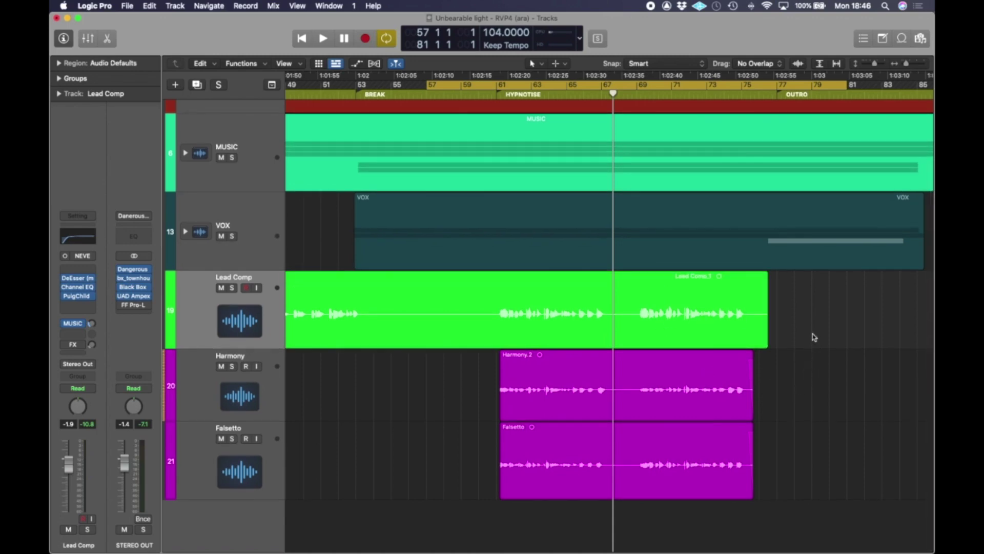
pyautogui.moveTo(819, 310); pyautogui.dragTo(622, 504)
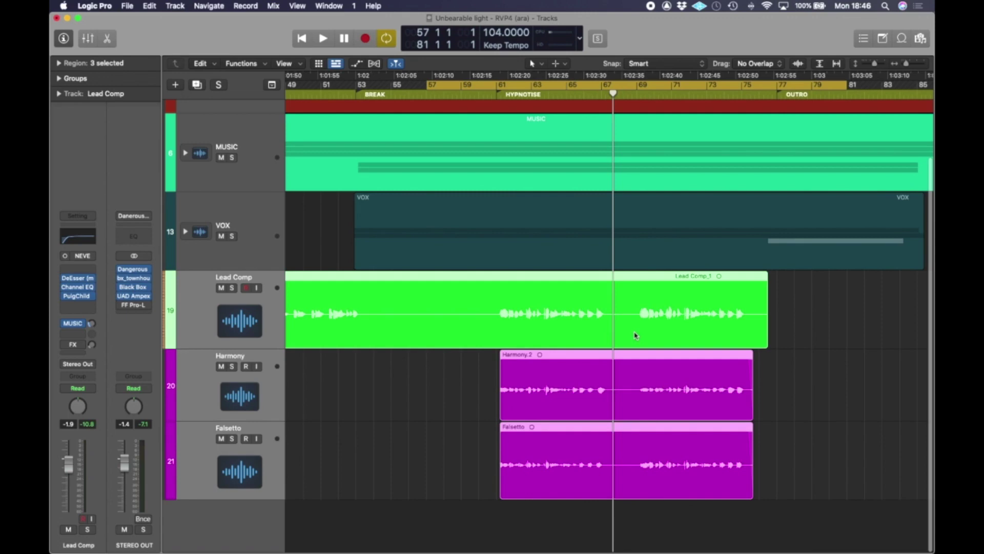
pyautogui.press('x')
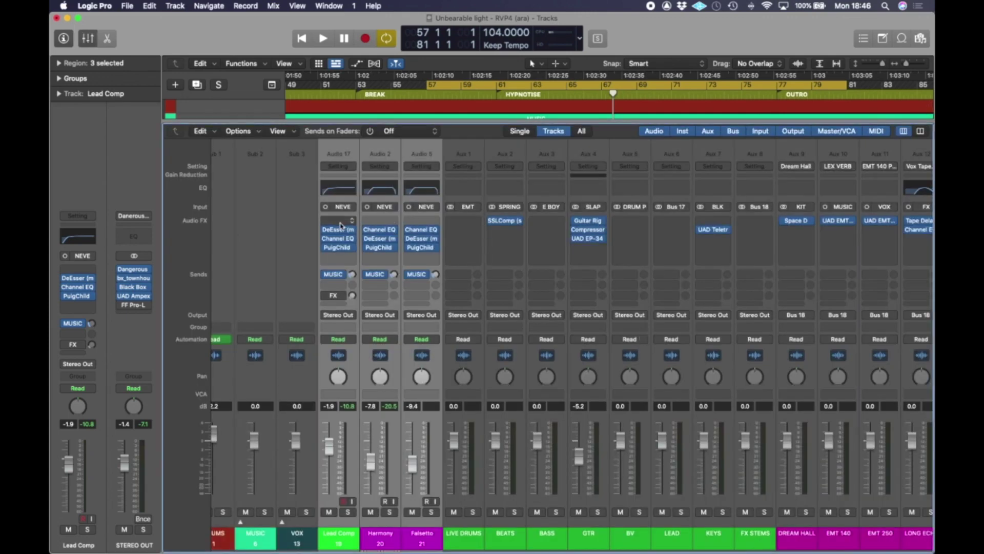
pyautogui.click(342, 223)
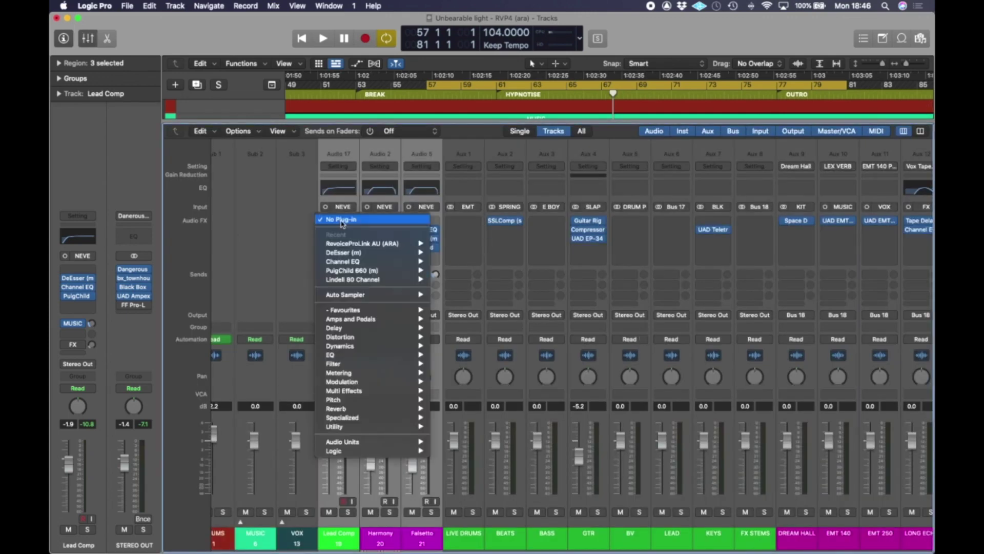
pyautogui.moveTo(374, 243)
pyautogui.click(449, 244)
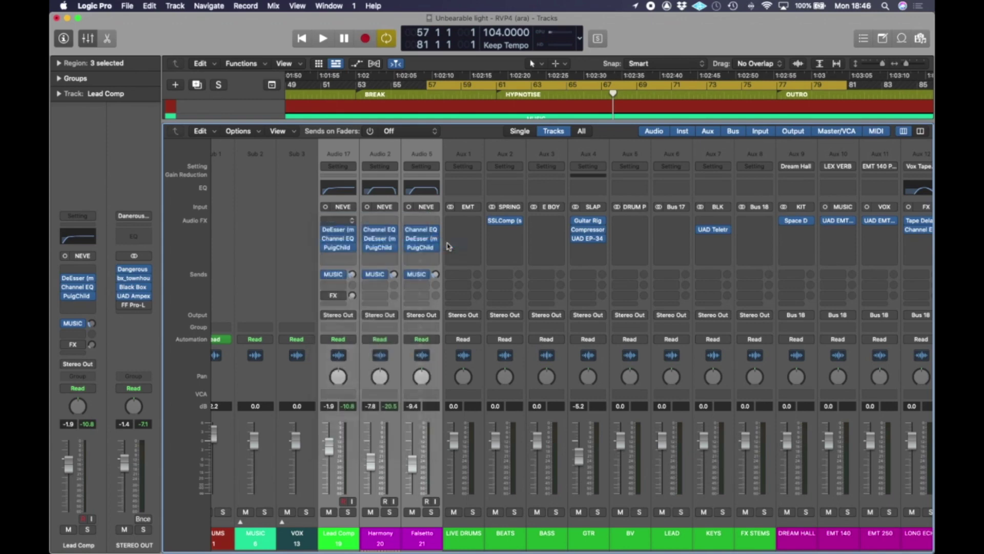
pyautogui.moveTo(518, 150); pyautogui.dragTo(746, 182)
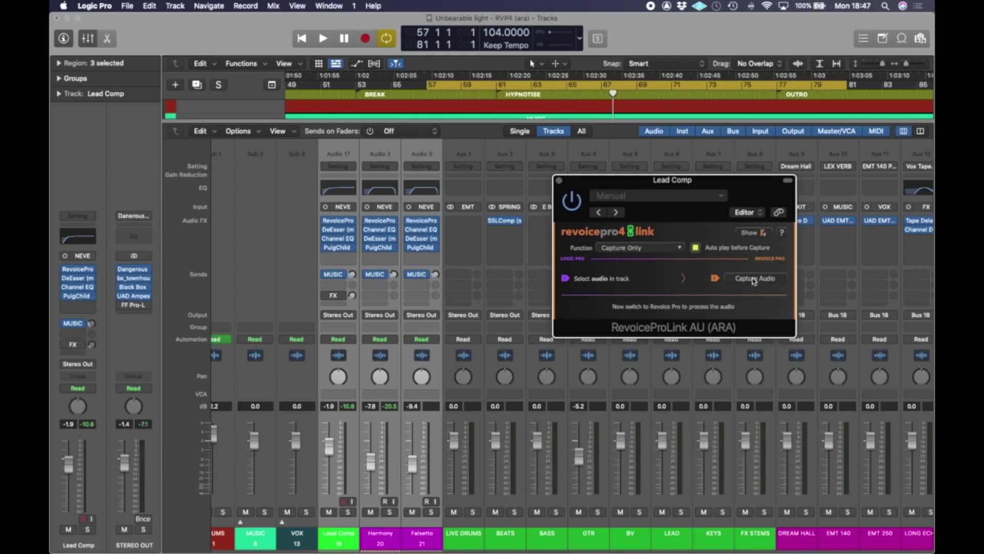
# Capture the selected vocals, open the Revoice Pro editor and select the Harmony audio.
pyautogui.click(754, 280)
pyautogui.click(761, 233)
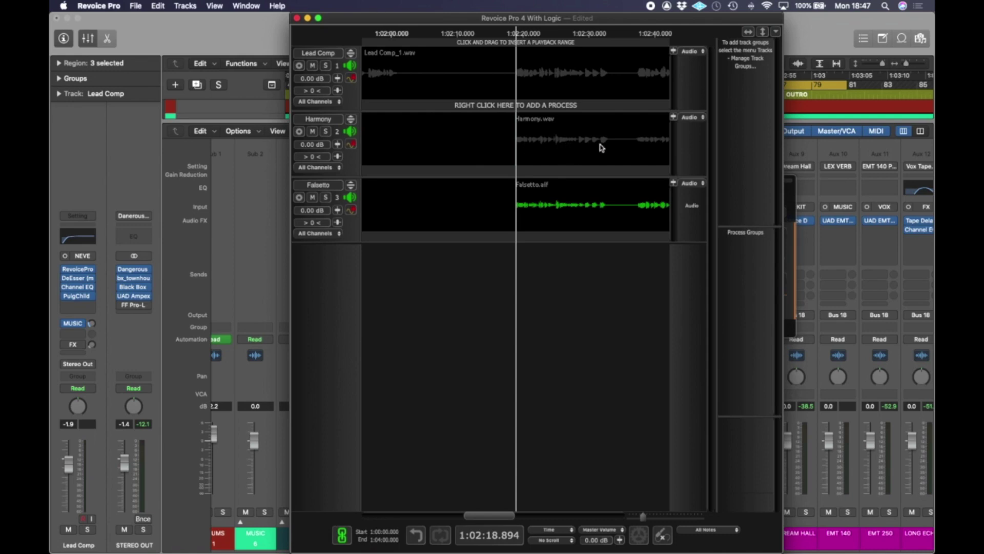
pyautogui.click(566, 141)
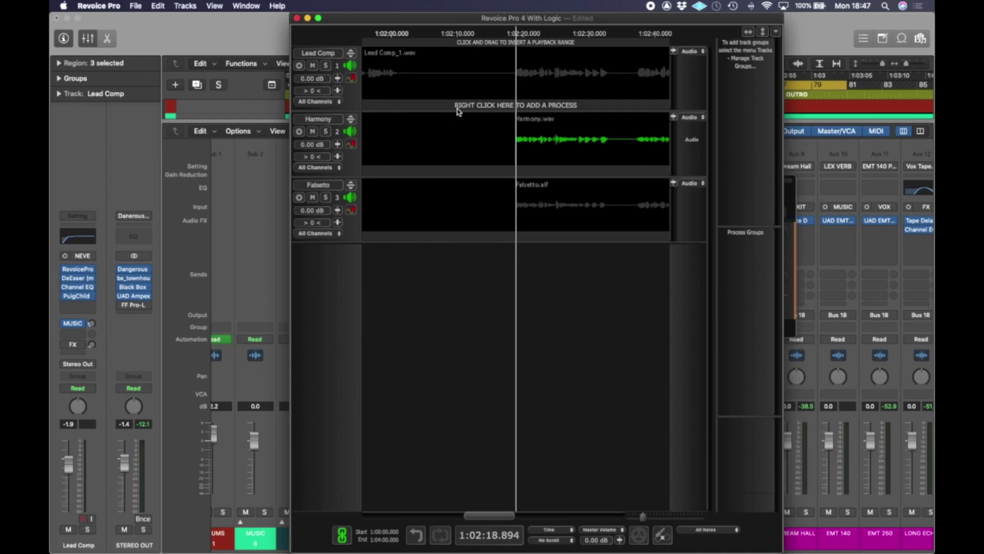
# Configure a new APT process: Tight Timing only preset, Harmony as dub, 2 processes.
pyautogui.rightClick(591, 110)
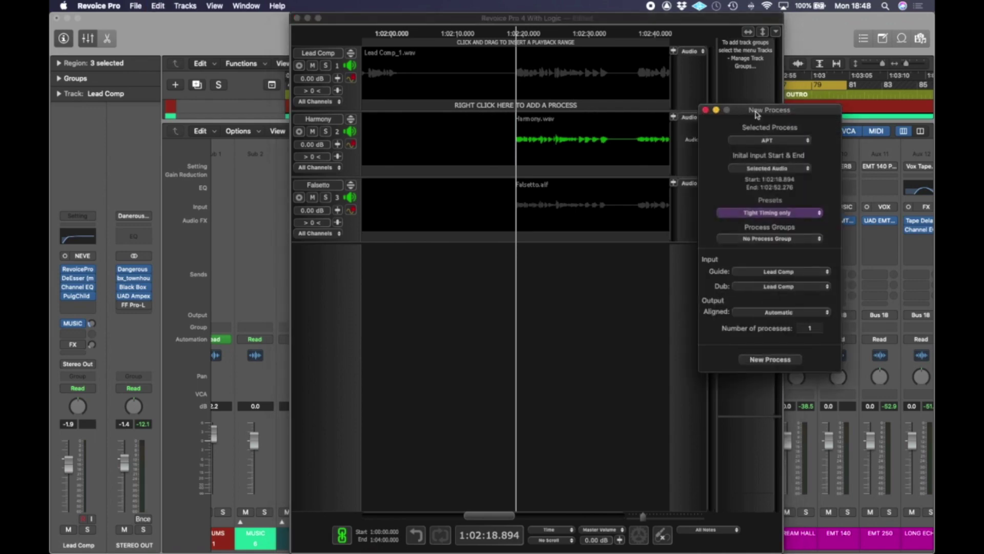
pyautogui.moveTo(771, 114); pyautogui.dragTo(749, 82)
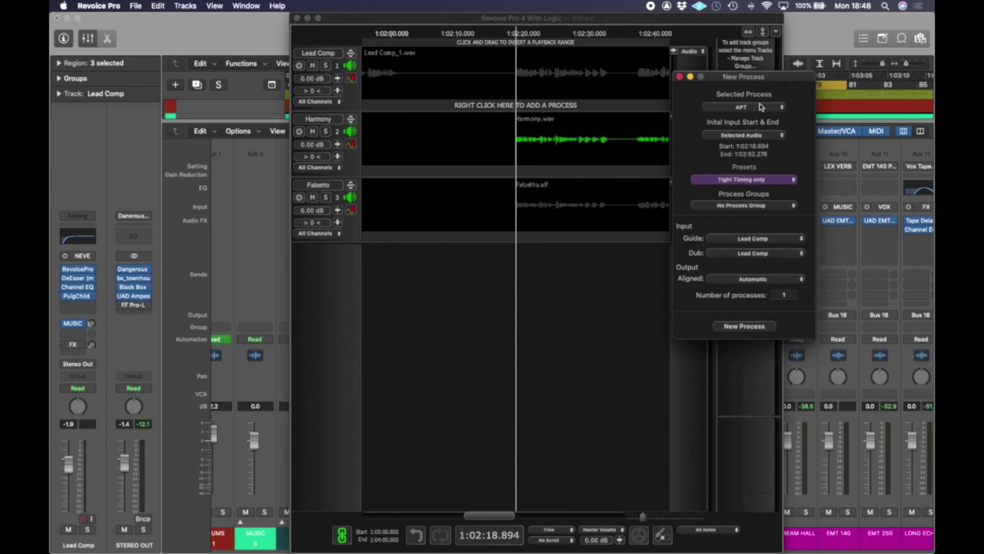
pyautogui.click(764, 181)
pyautogui.moveTo(741, 193)
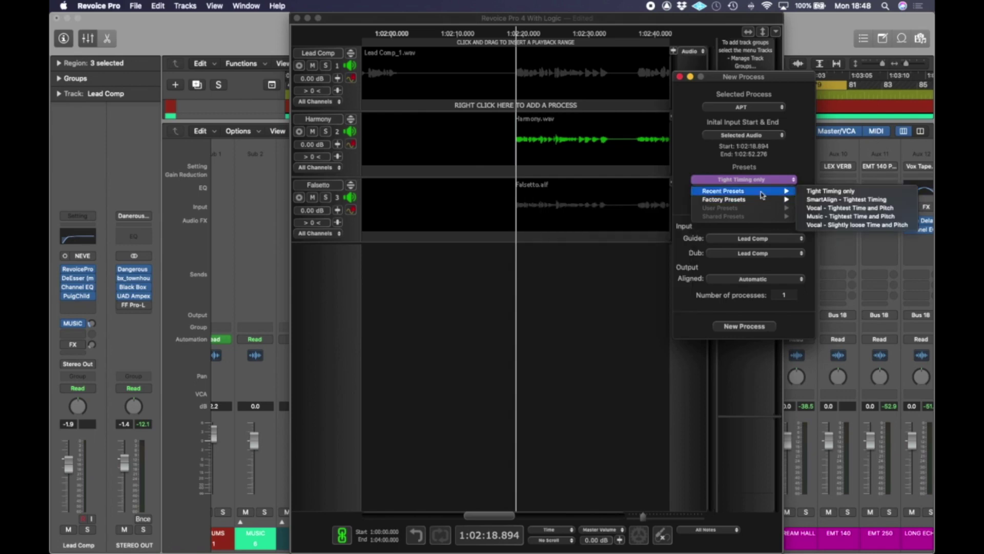
pyautogui.click(834, 196)
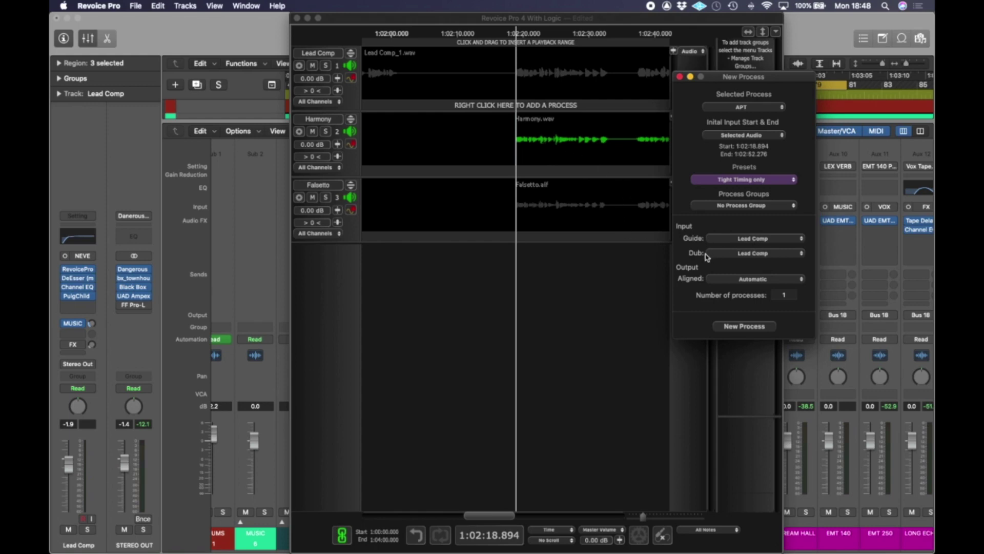
pyautogui.click(770, 254)
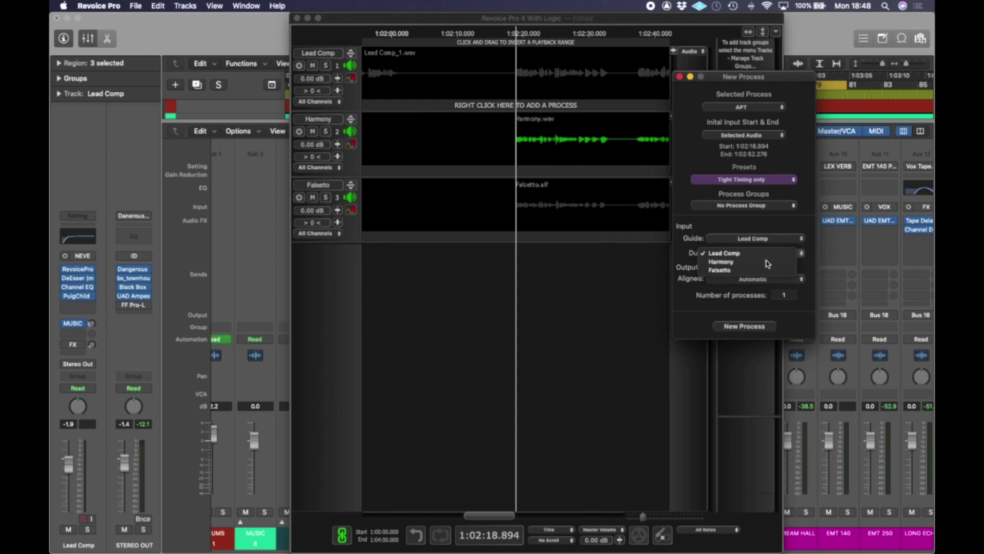
pyautogui.click(768, 262)
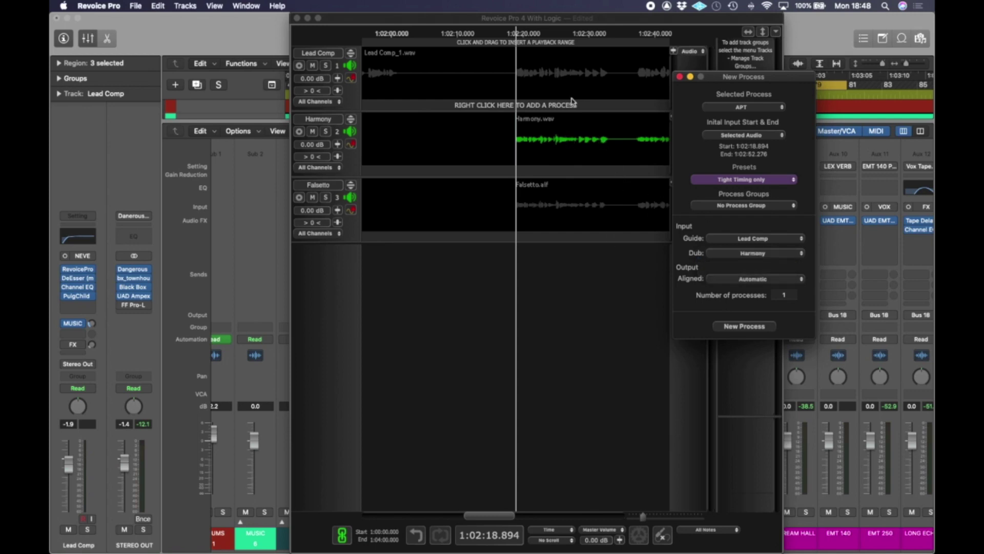
pyautogui.click(777, 295)
# Create the APT alignment processes and mute the original Harmony and Falsetto tracks.
pyautogui.click(741, 328)
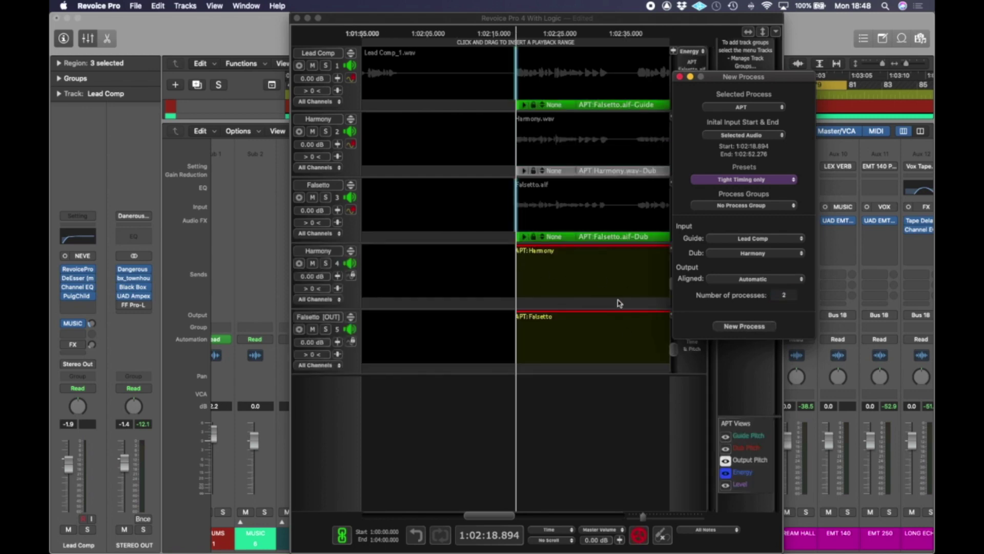
pyautogui.moveTo(720, 78); pyautogui.dragTo(827, 63)
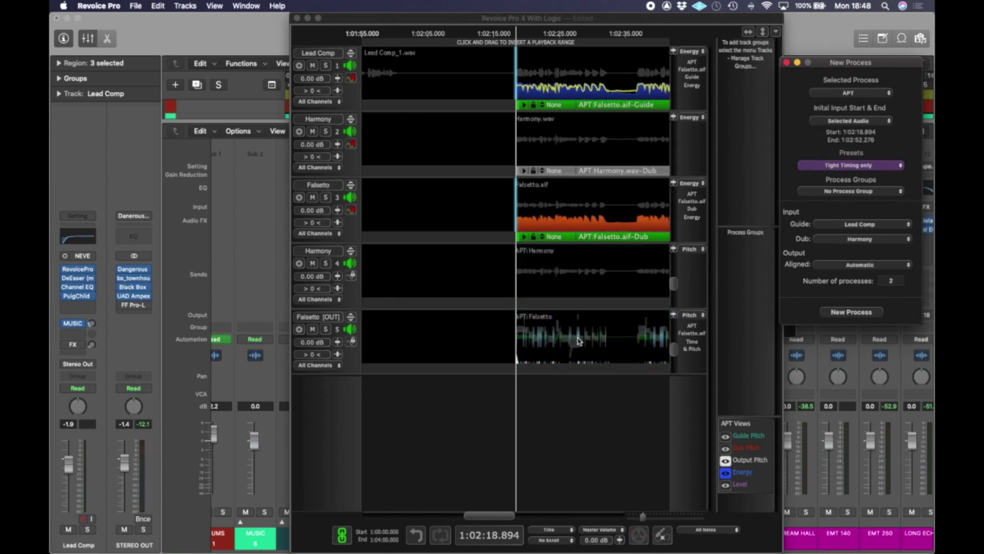
pyautogui.click(312, 132)
pyautogui.click(313, 198)
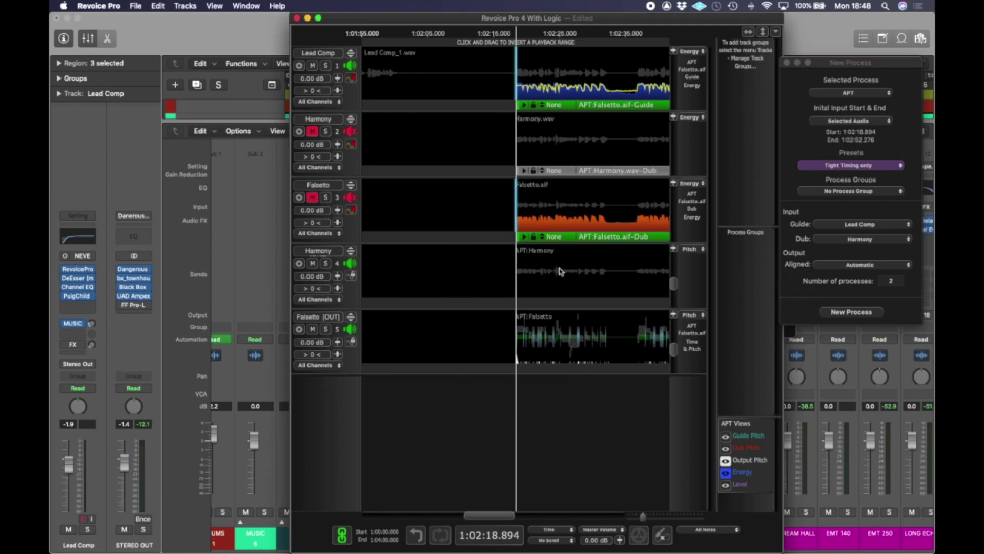
pyautogui.click(247, 40)
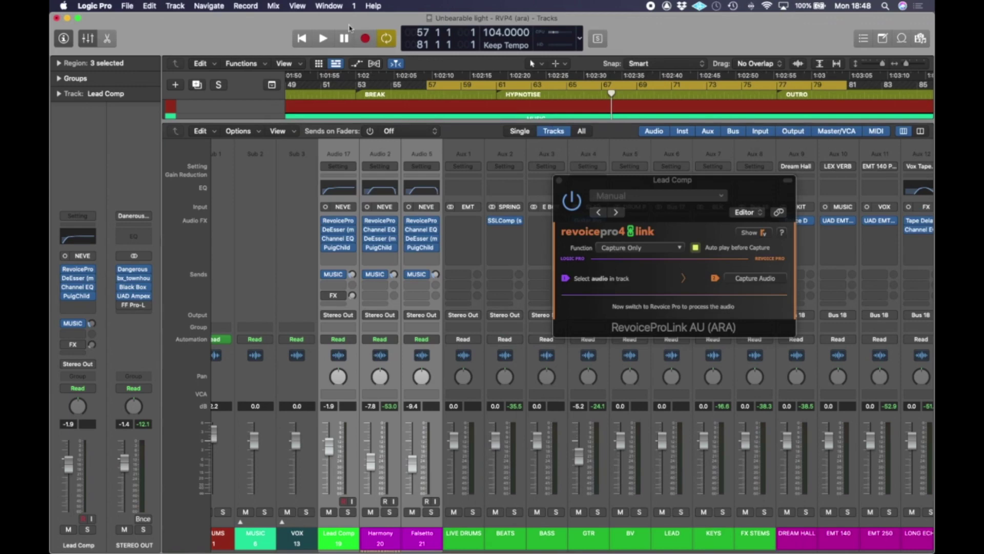
pyautogui.click(558, 180)
pyautogui.press('x')
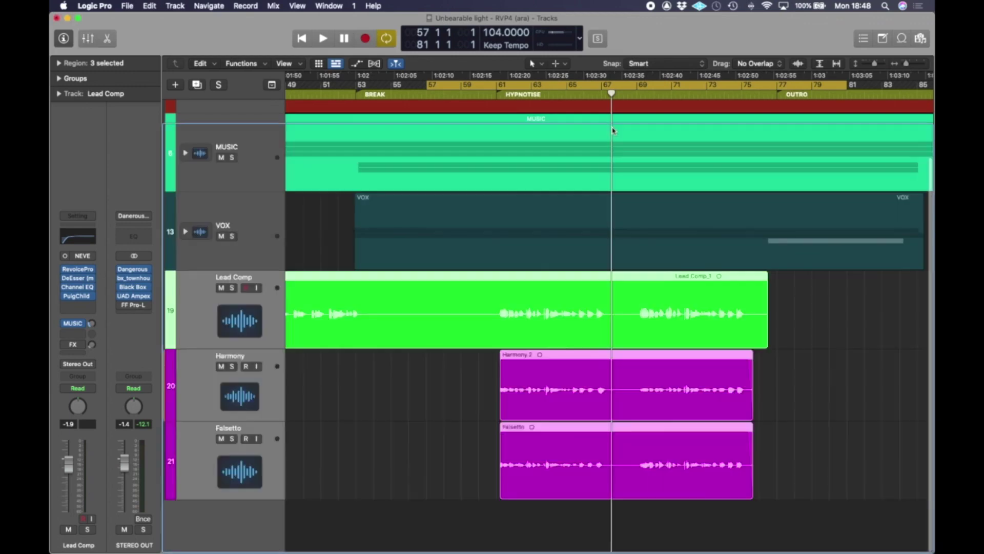
pyautogui.click(426, 424)
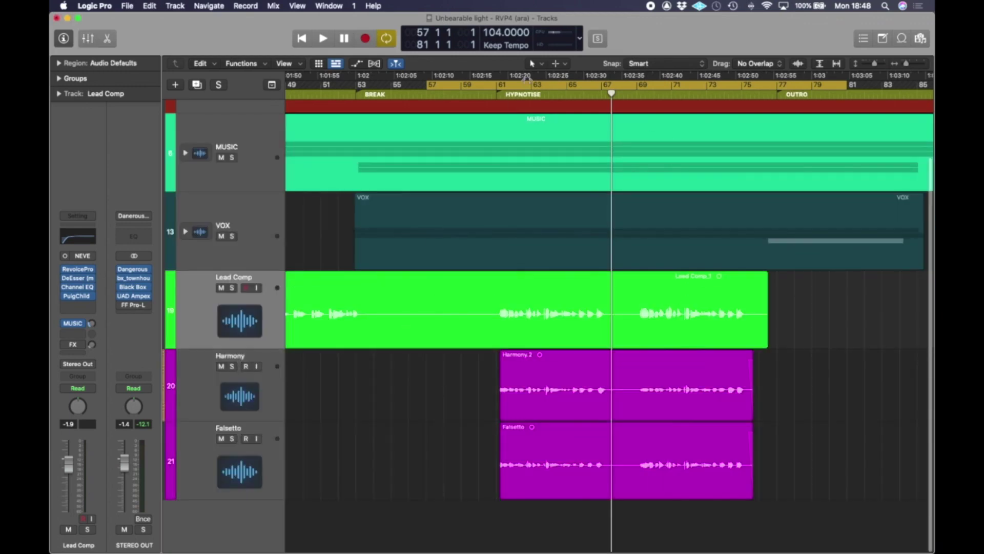
pyautogui.click(559, 95)
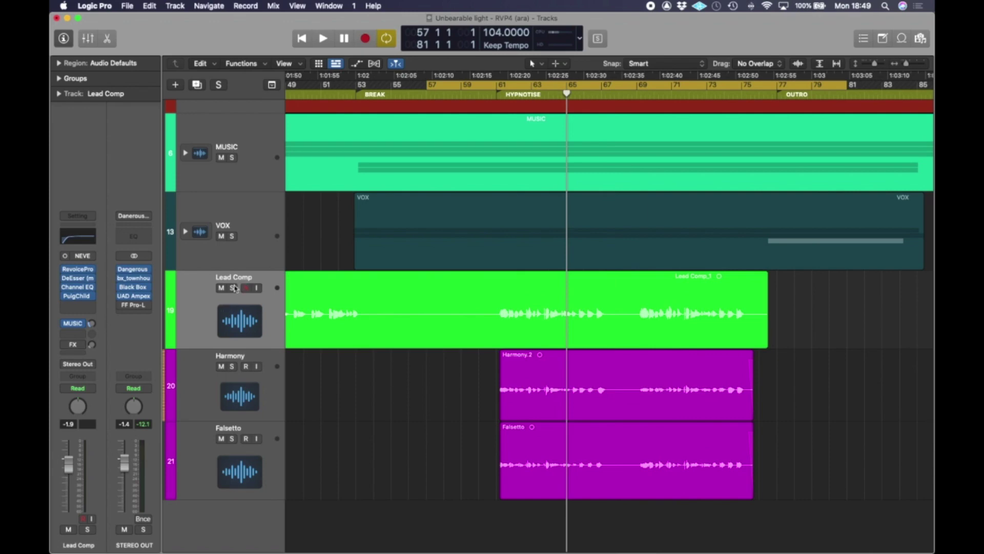
pyautogui.click(233, 288)
pyautogui.press('space')
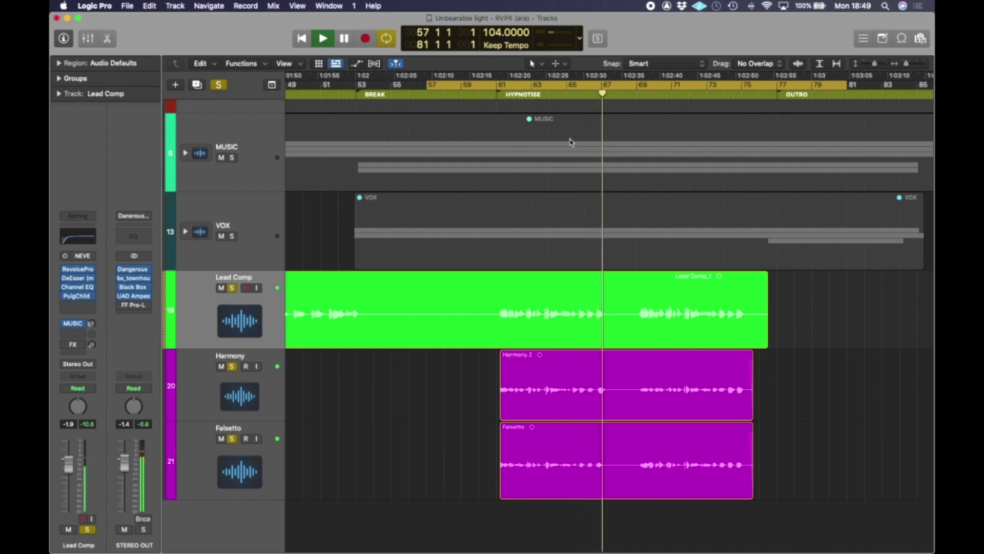
pyautogui.press('space')
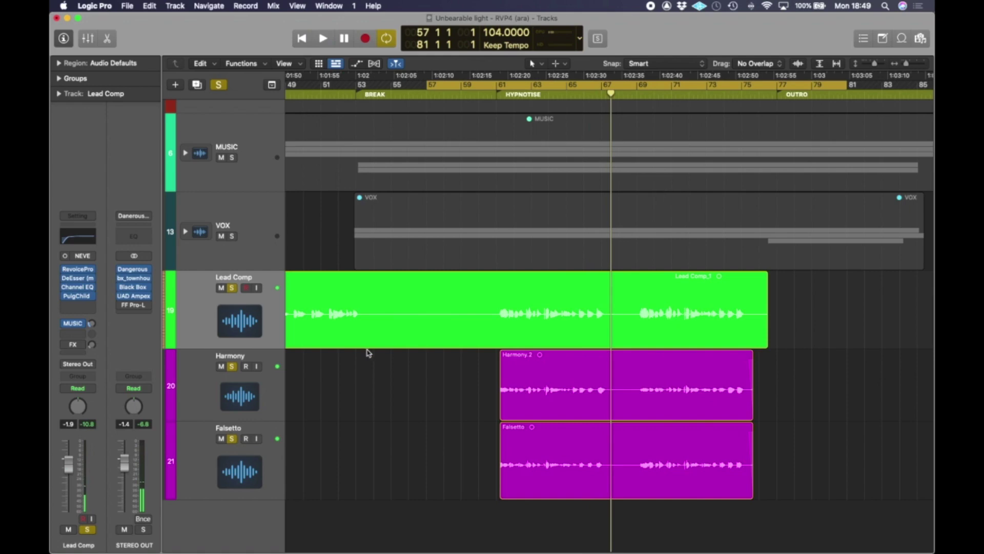
pyautogui.moveTo(232, 288); pyautogui.dragTo(232, 438)
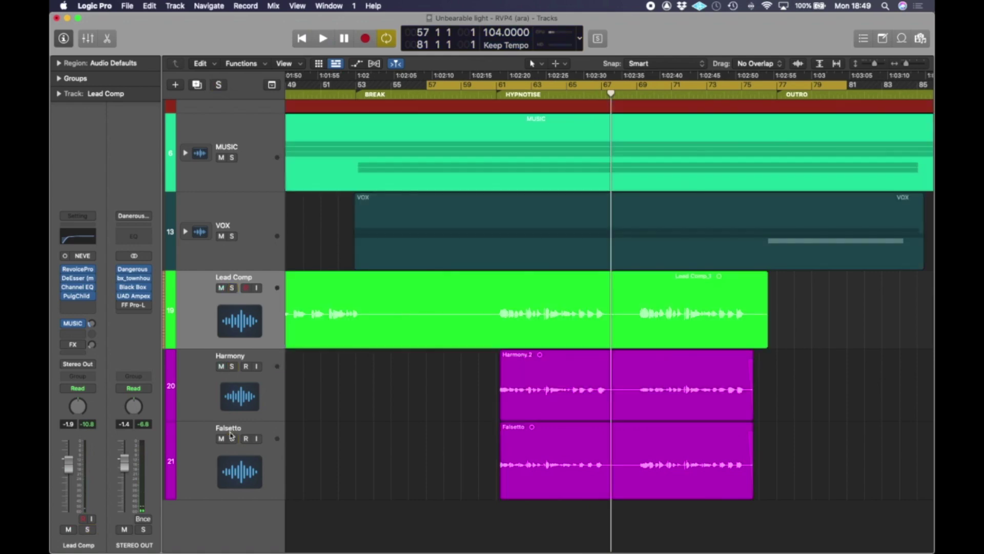
pyautogui.click(274, 392)
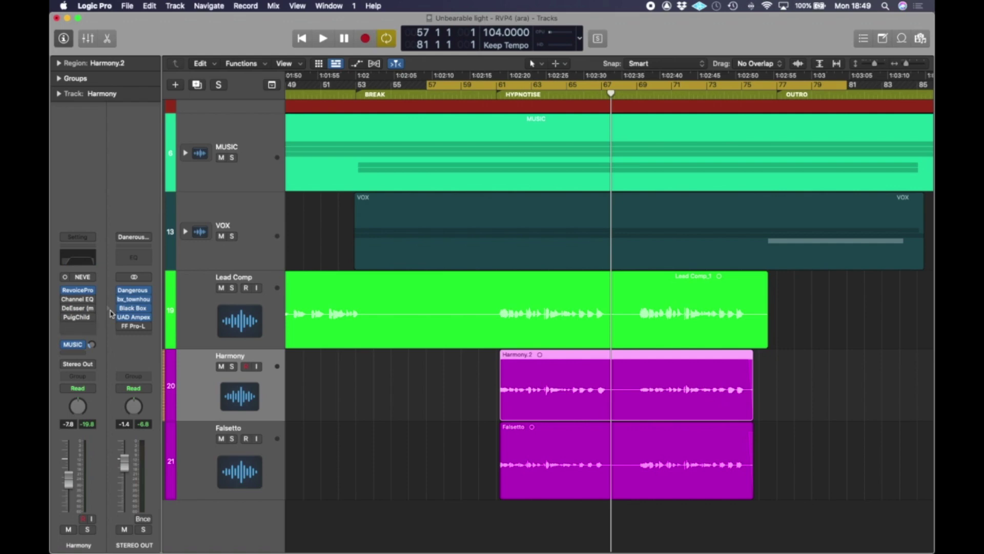
pyautogui.click(264, 476)
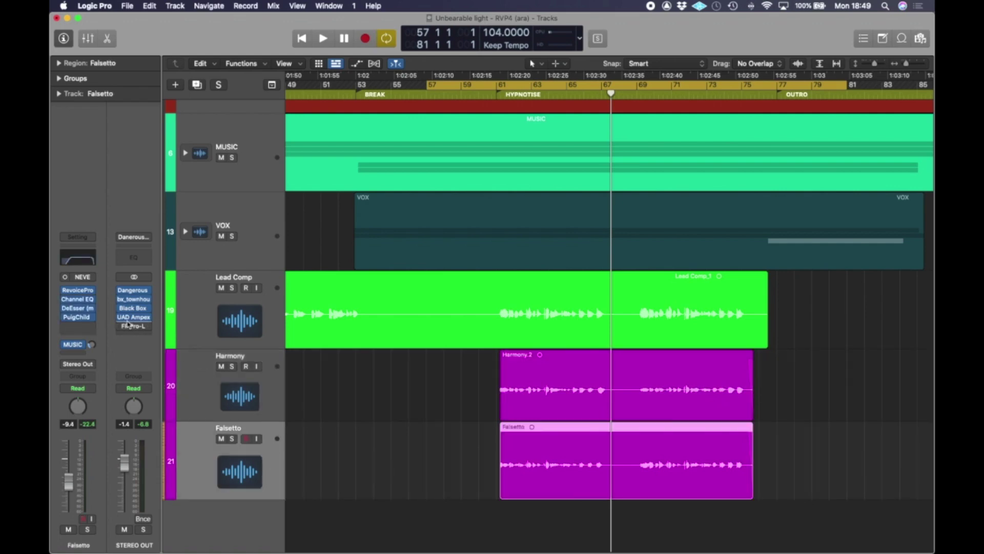
pyautogui.moveTo(66, 304); pyautogui.dragTo(65, 322)
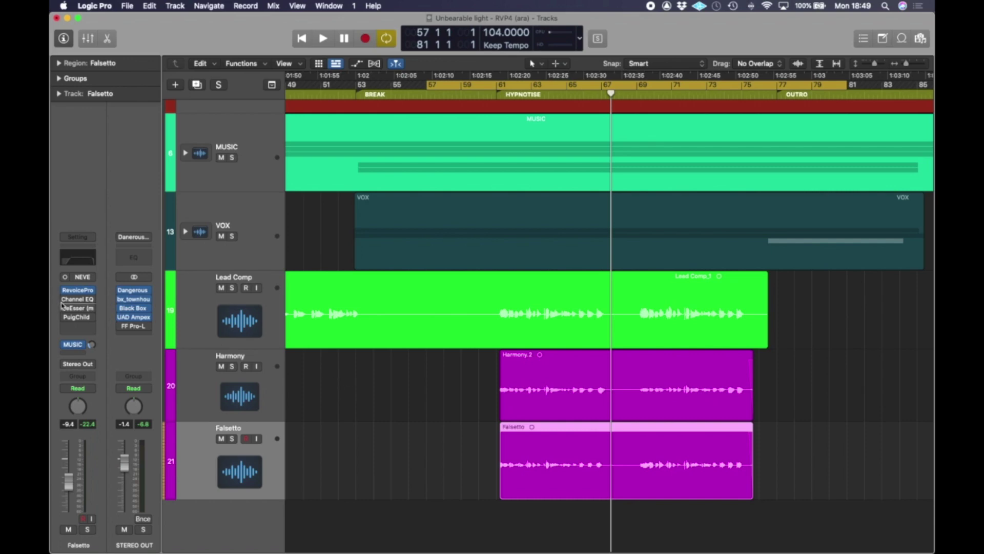
pyautogui.moveTo(65, 320)
pyautogui.click(205, 394)
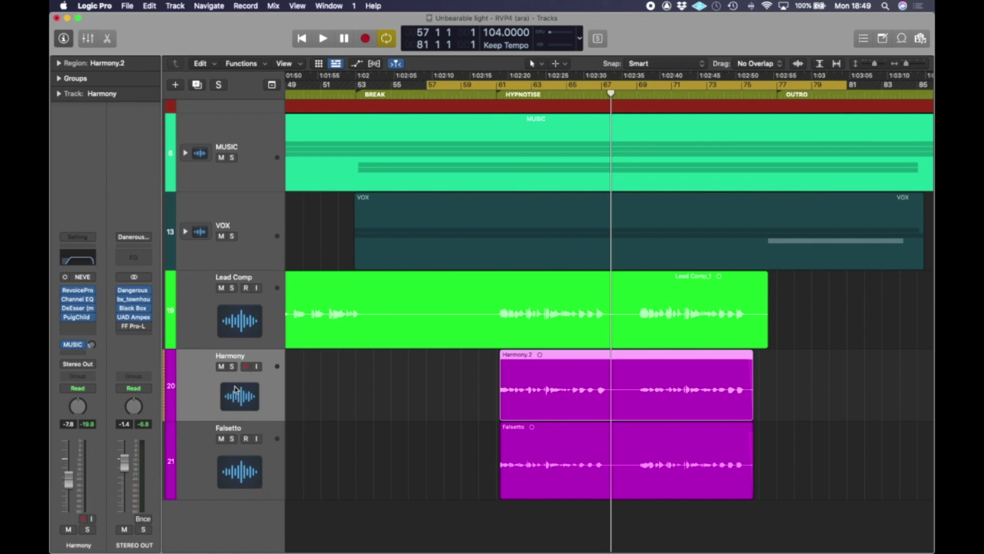
# Duplicate the Harmony track and name the pair Harmony L and Harmony R.
pyautogui.press('super+d')
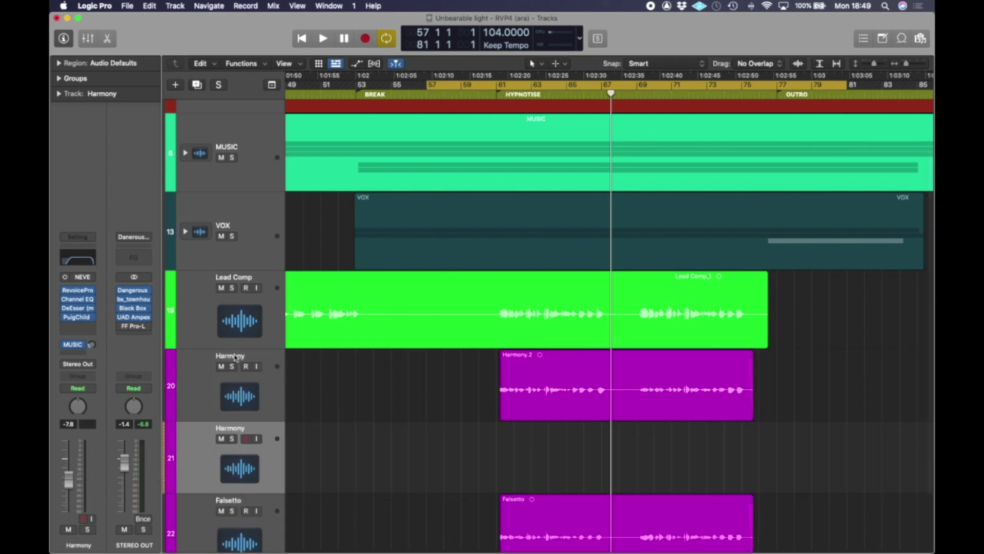
pyautogui.doubleClick(247, 353)
pyautogui.click(260, 353)
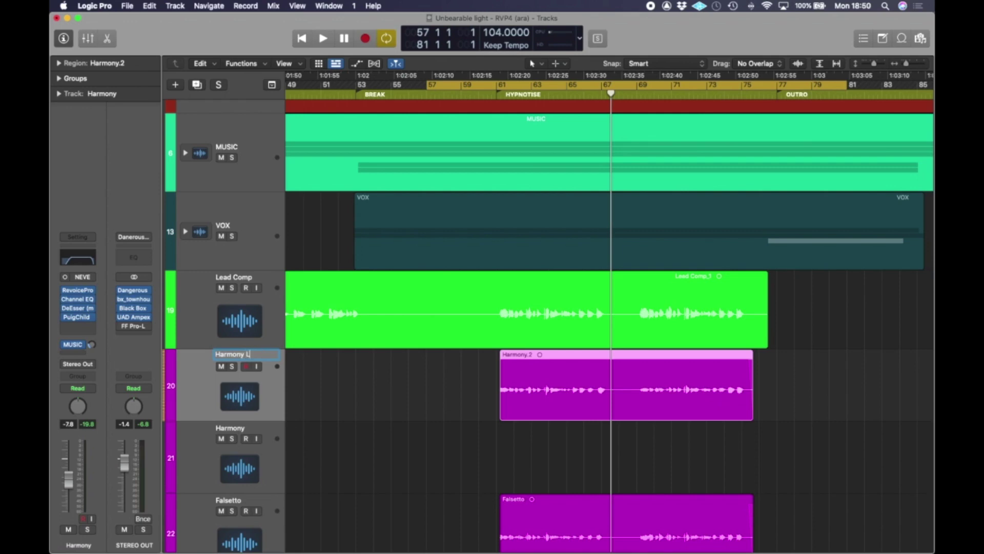
pyautogui.press('Tab')
pyautogui.press('BackSpace')
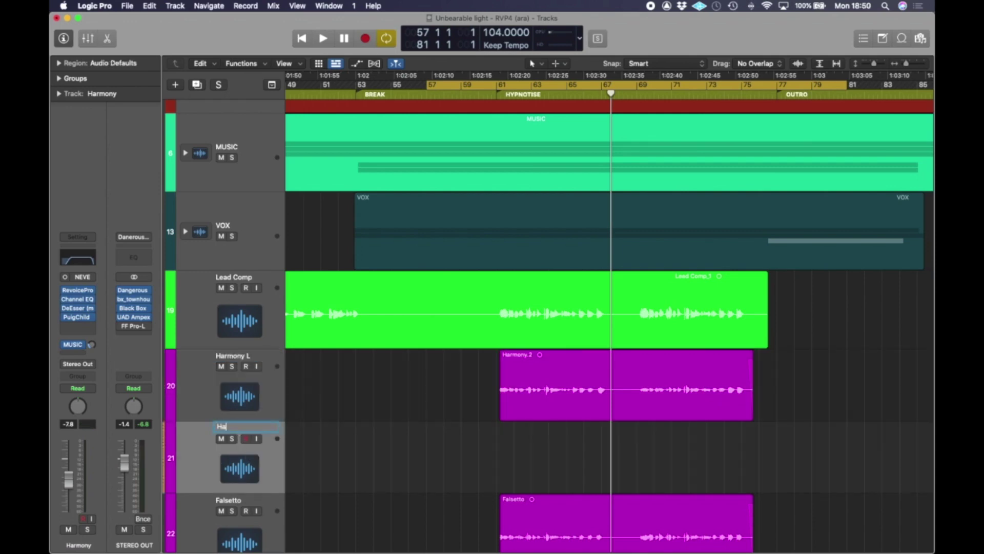
pyautogui.write('Harmony R')
pyautogui.press('Return')
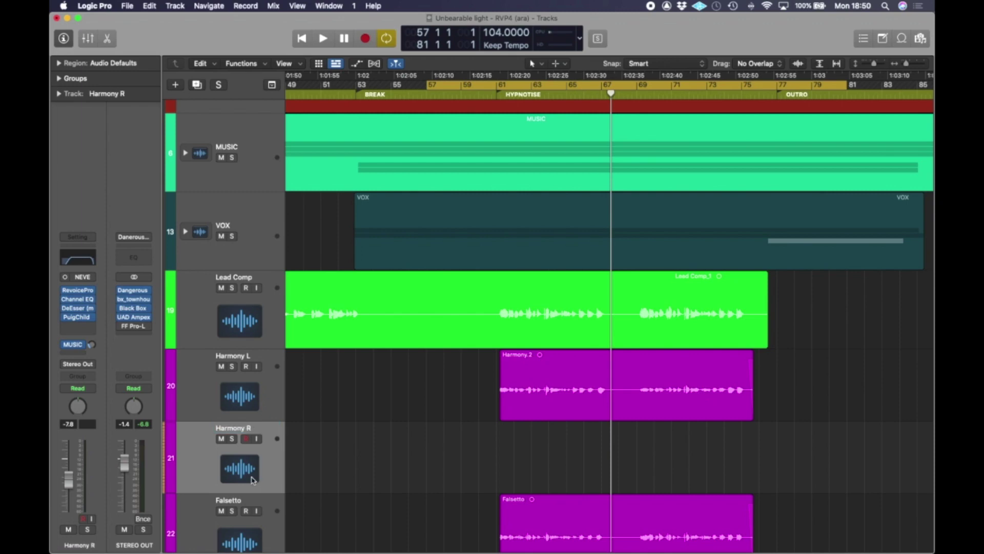
# Duplicate the Falsetto track and name the pair Falsetto L and Falsetto R.
pyautogui.scroll(-2, 252, 480)
pyautogui.click(253, 508)
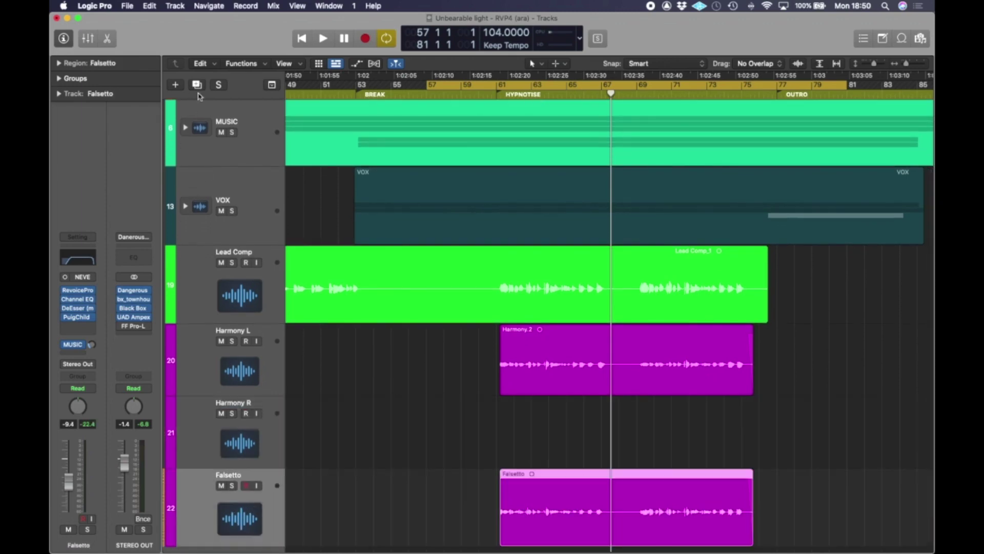
pyautogui.click(197, 86)
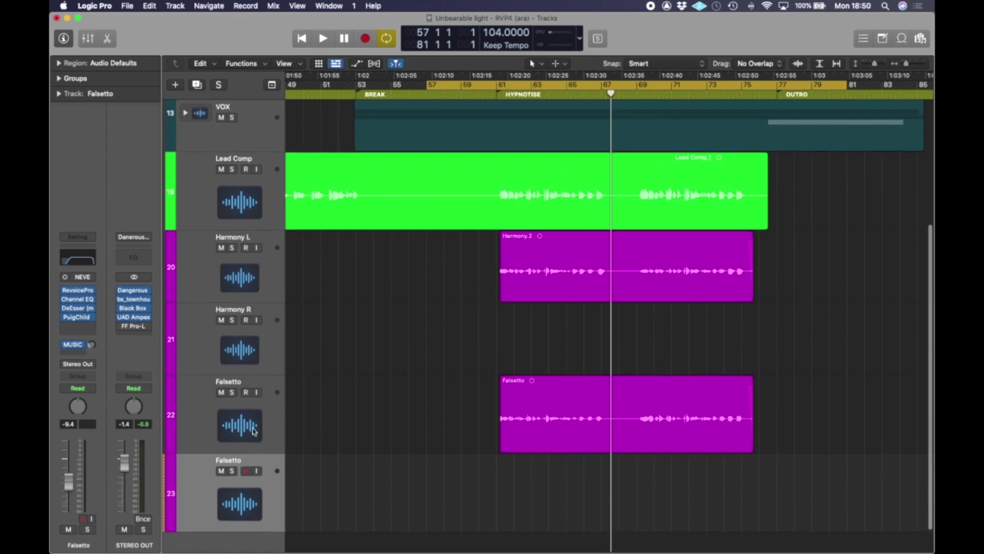
pyautogui.click(235, 382)
pyautogui.doubleClick(236, 382)
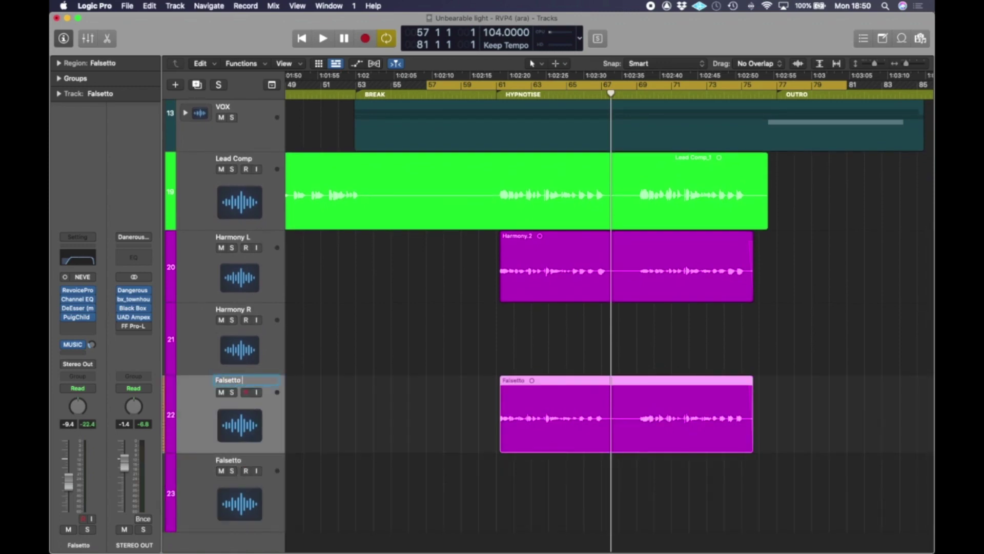
pyautogui.write('L')
pyautogui.click(243, 462)
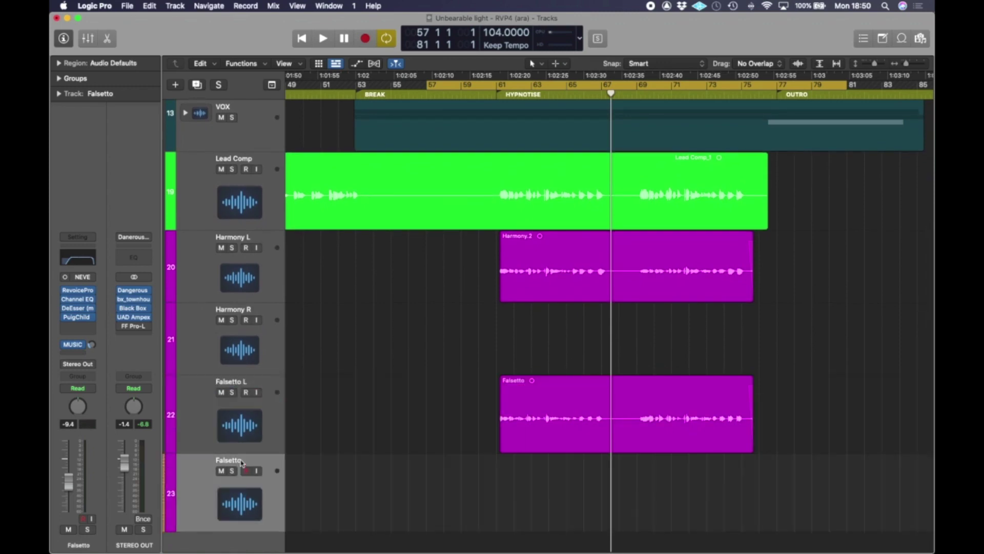
pyautogui.doubleClick(237, 460)
pyautogui.press('Return')
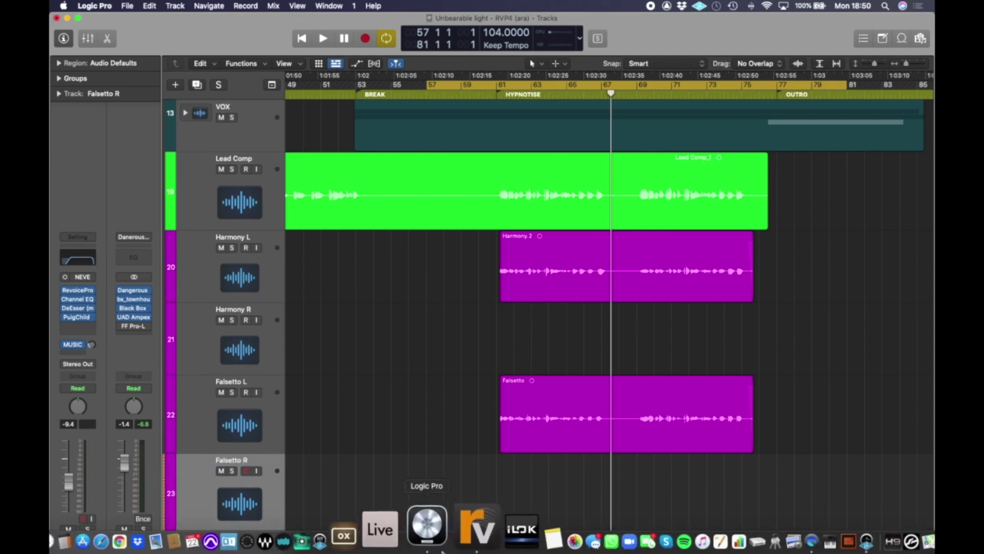
# Create a Doubler process with the Mono Vocal Mild preset using Harmony [OUT] as input.
pyautogui.click(453, 546)
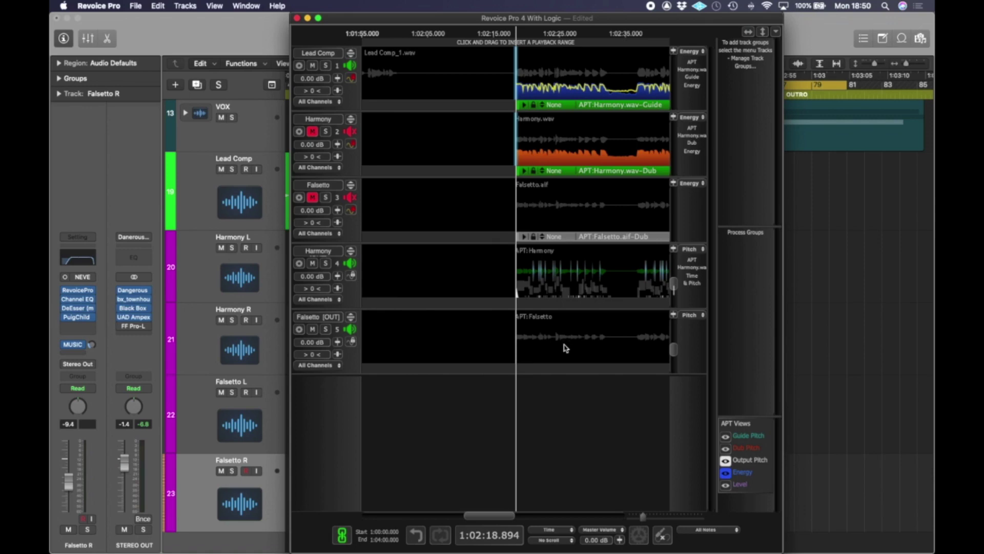
pyautogui.hscroll(2, 590, 255)
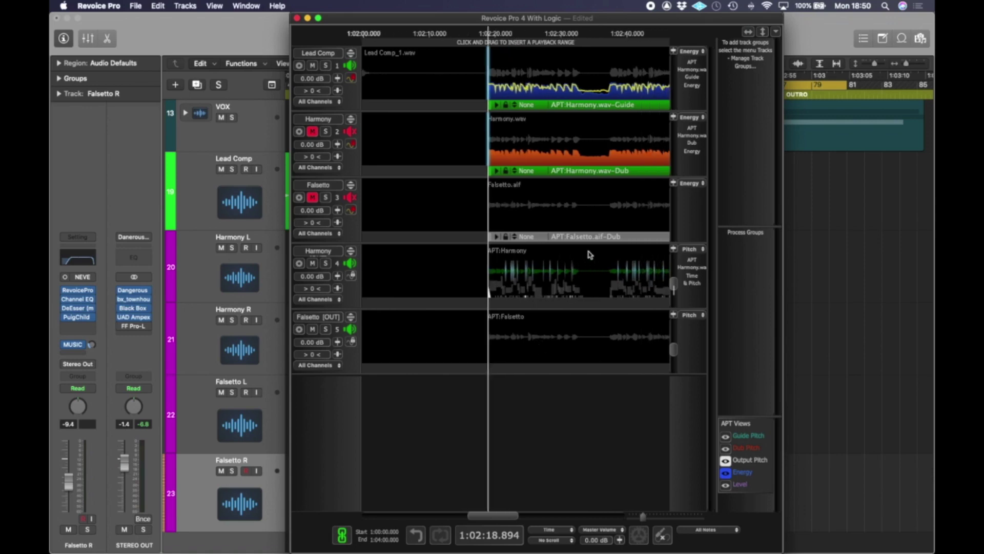
pyautogui.hscroll(2, 590, 255)
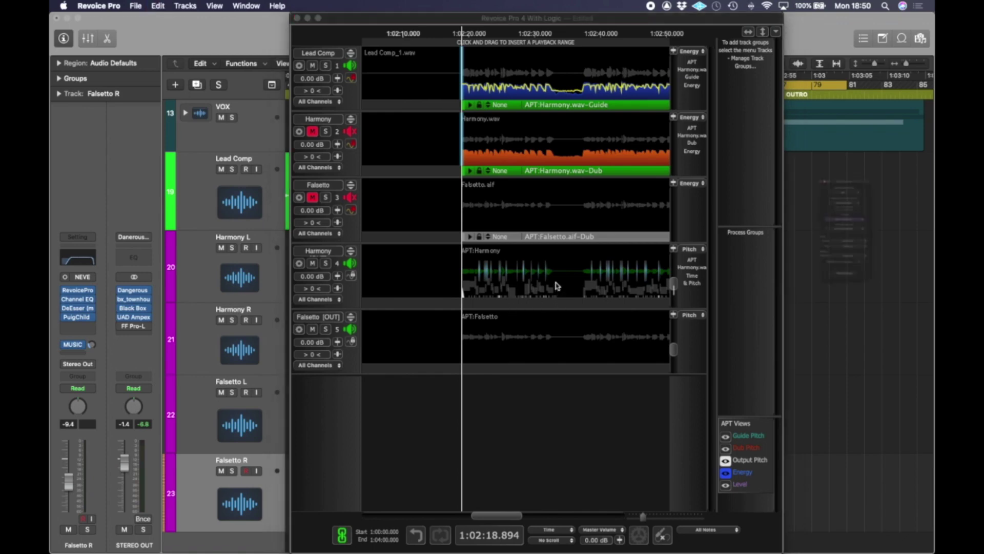
pyautogui.click(850, 152)
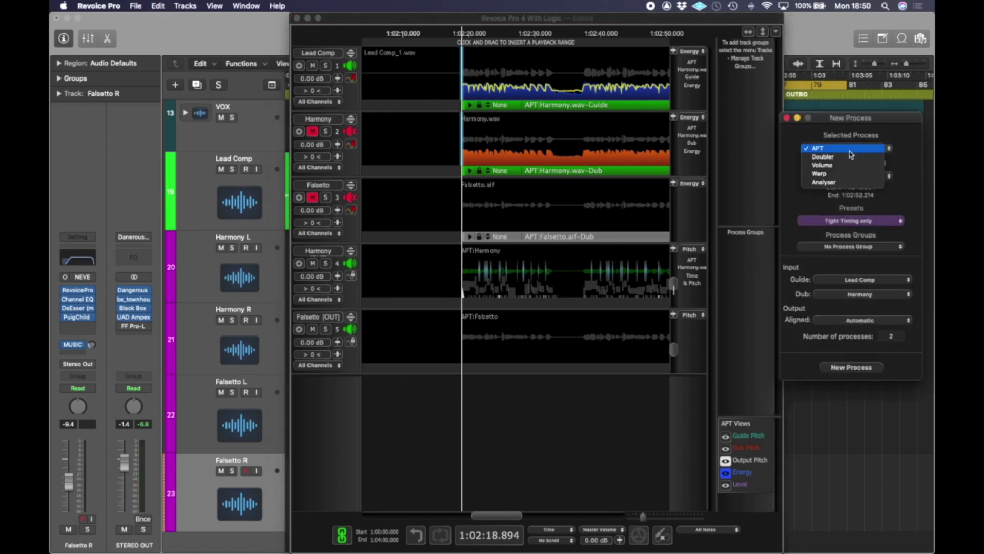
pyautogui.click(851, 156)
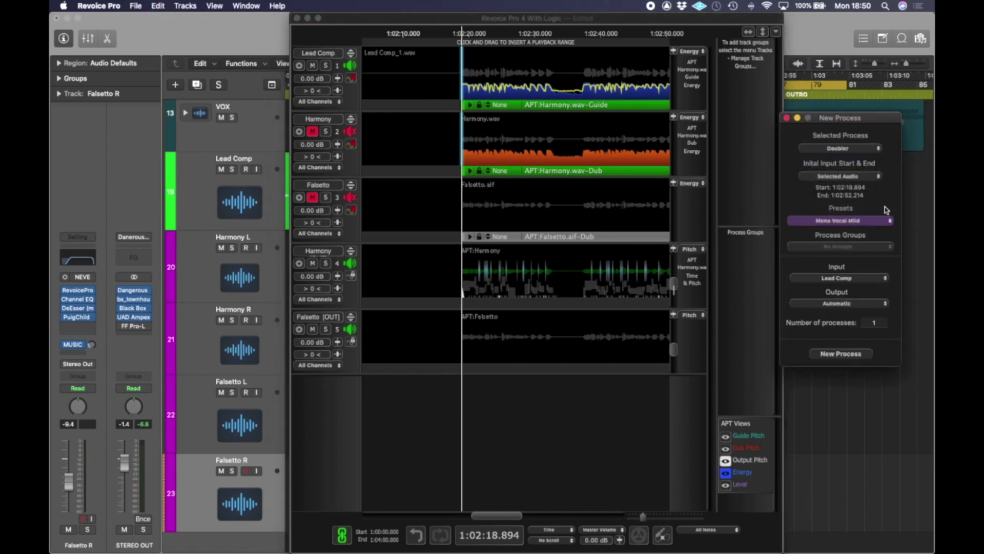
pyautogui.click(876, 222)
pyautogui.moveTo(846, 236)
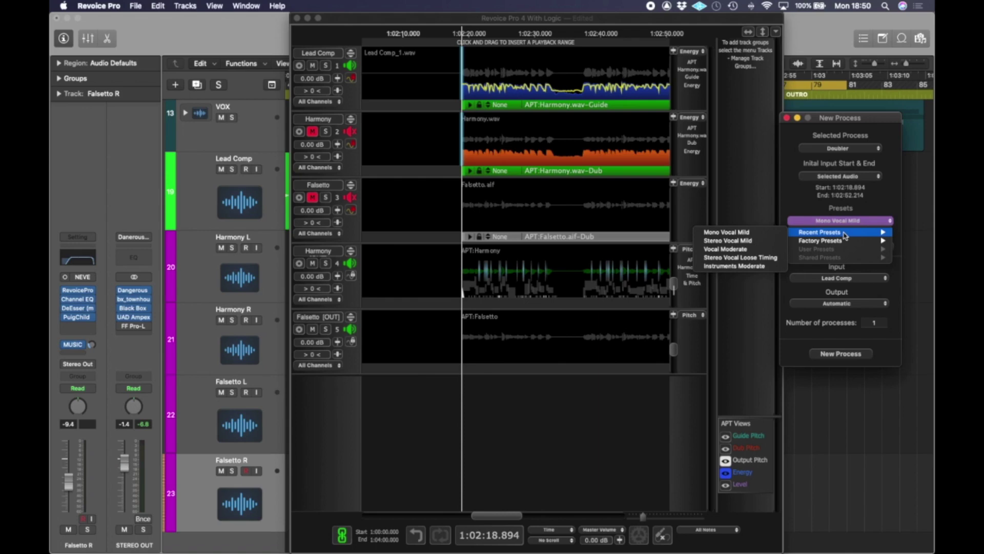
pyautogui.click(759, 232)
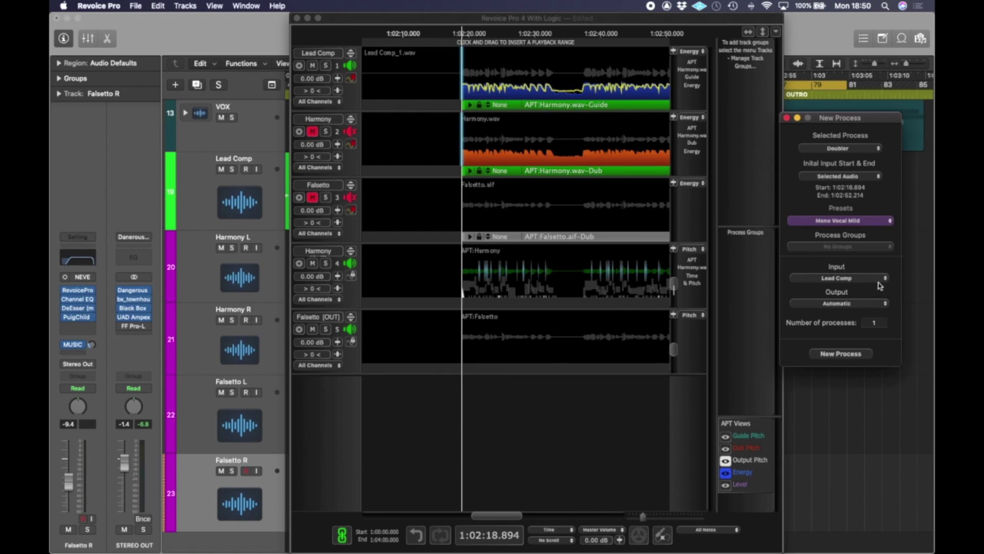
pyautogui.click(878, 280)
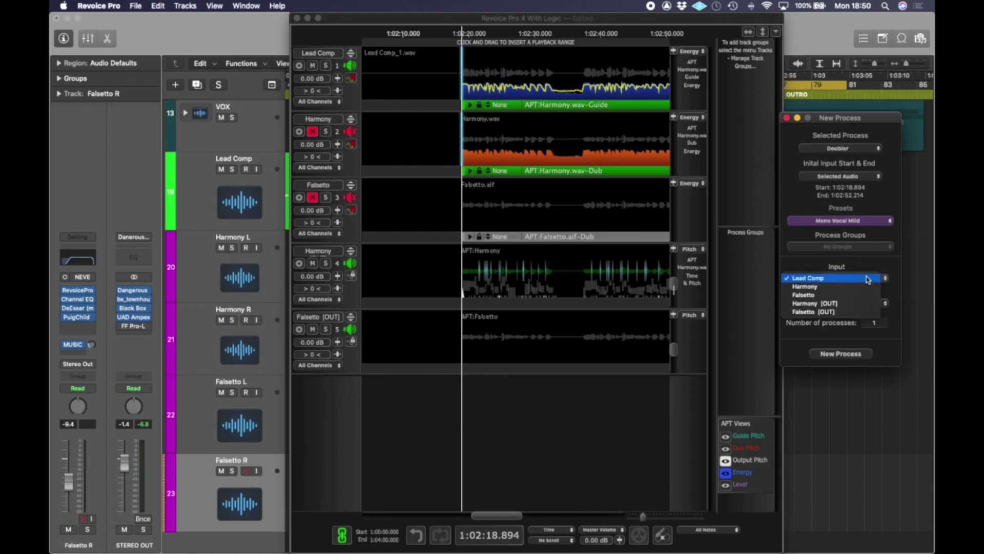
pyautogui.click(857, 308)
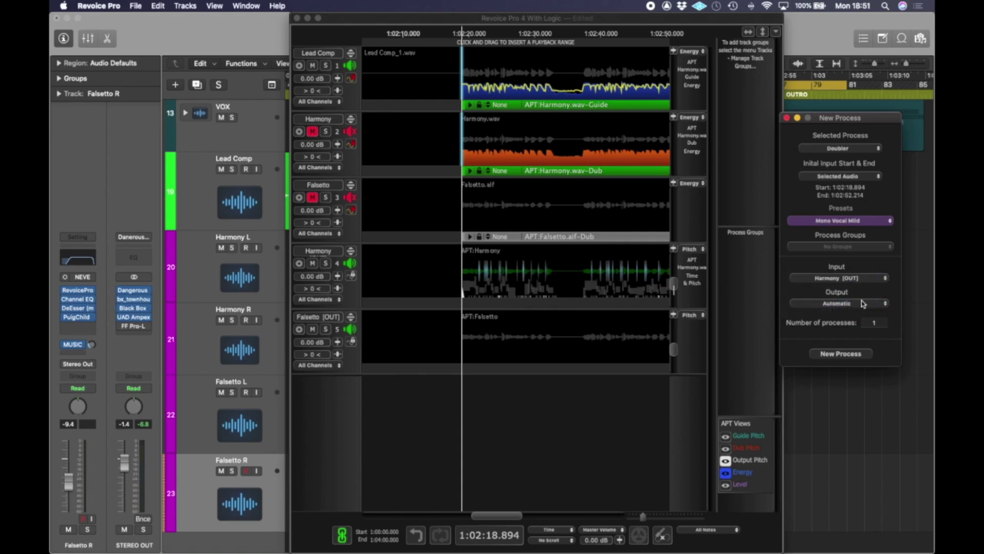
pyautogui.click(841, 353)
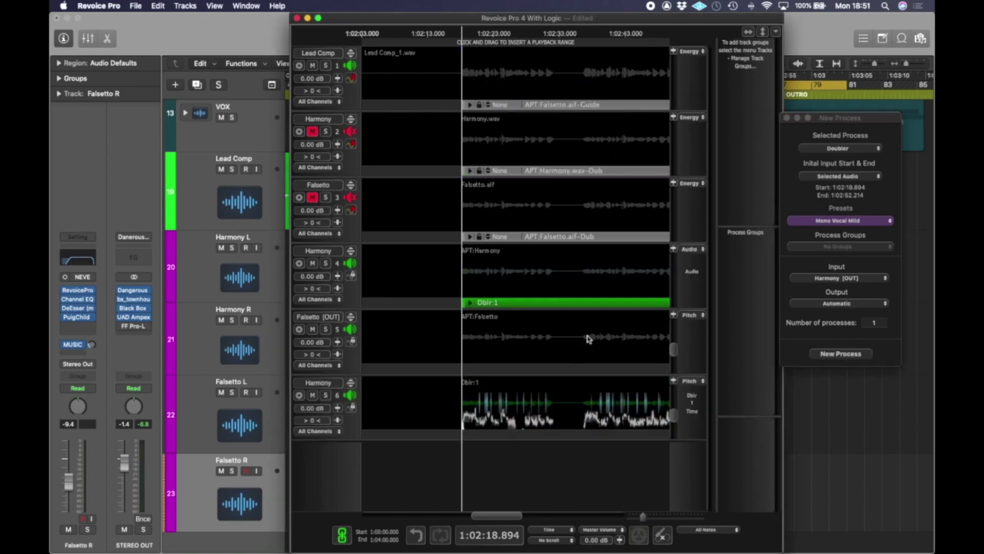
# Create a Mono Vocal Mild doubler process with Falsetto [OUT] as its input.
pyautogui.click(544, 320)
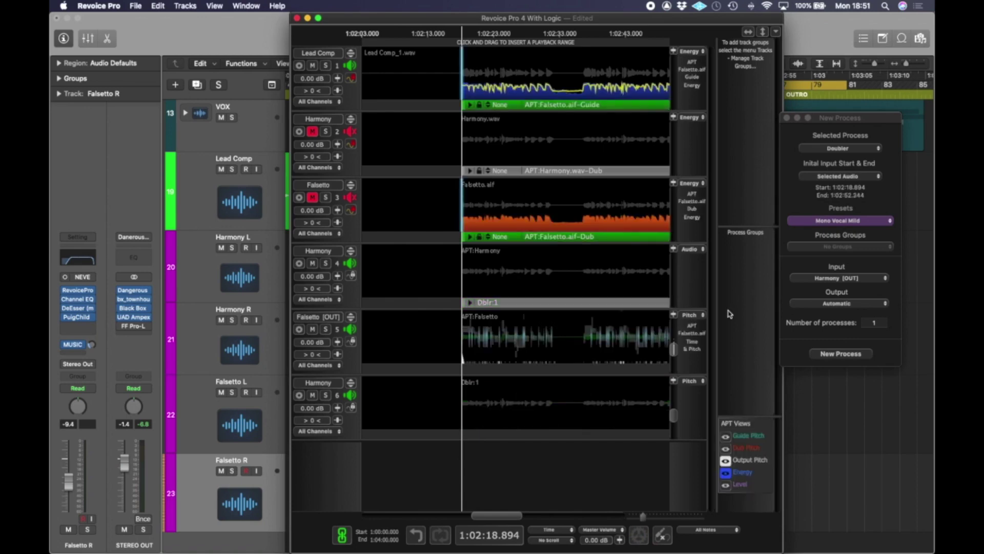
pyautogui.click(863, 278)
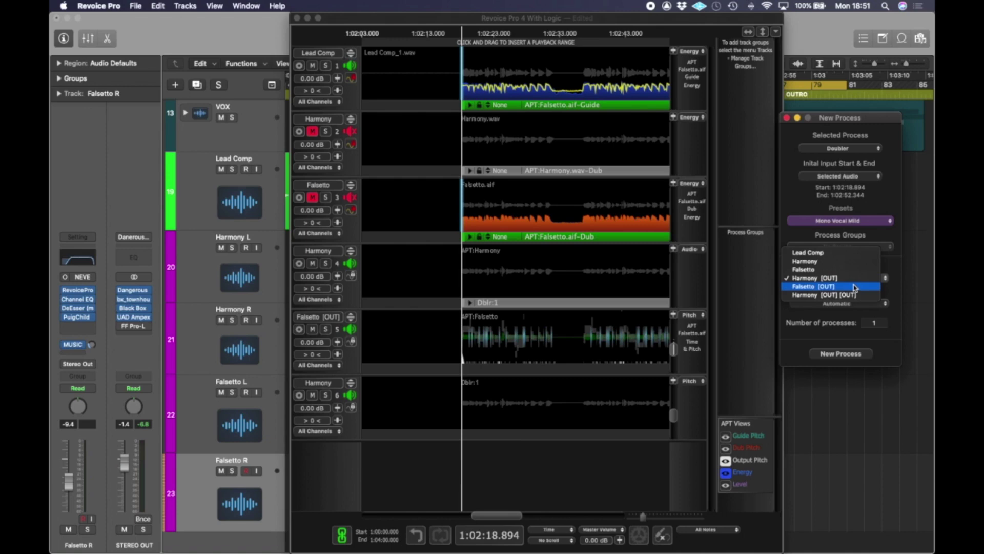
pyautogui.click(854, 287)
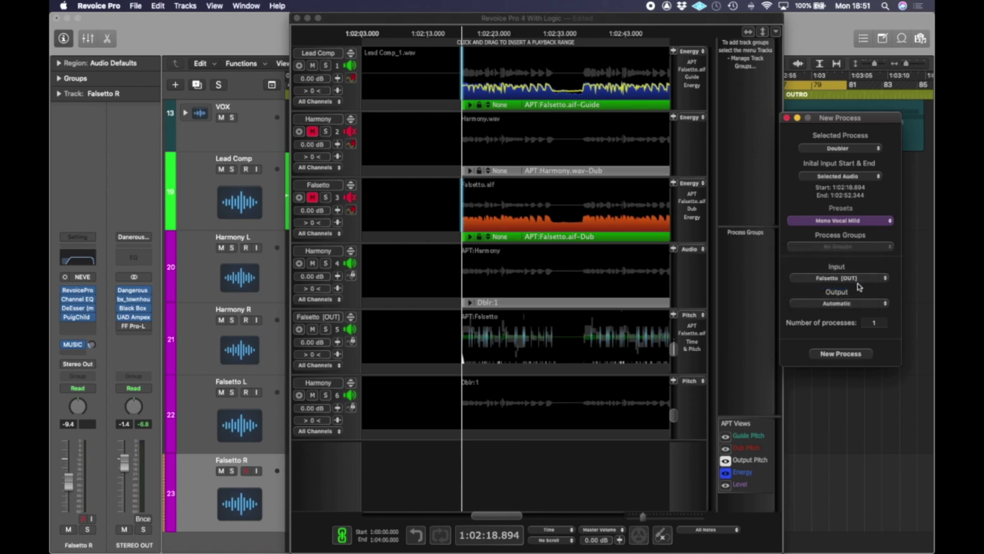
pyautogui.click(843, 354)
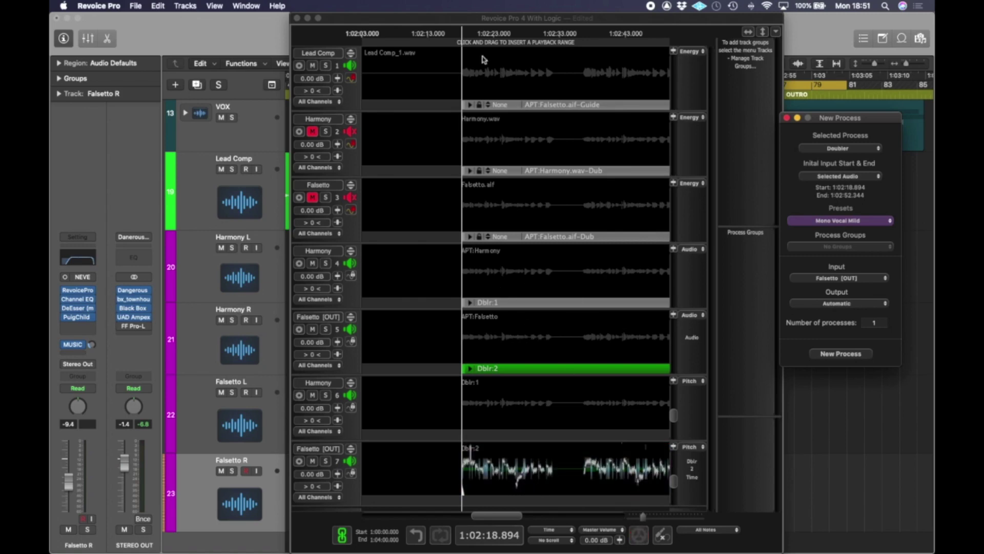
# Close the New Process settings and position the Revoice window to reveal Logic's tracks.
pyautogui.moveTo(459, 22); pyautogui.dragTo(736, 23)
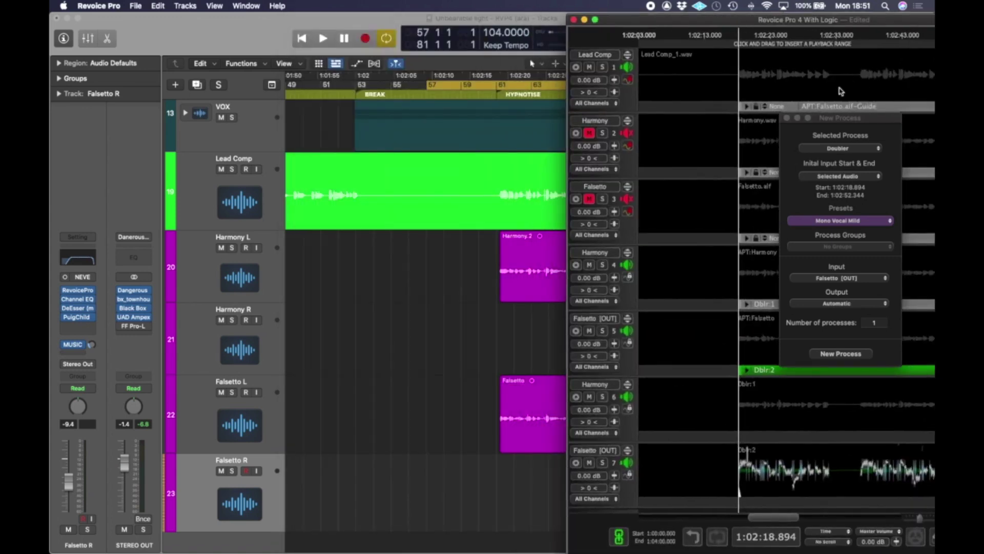
pyautogui.click(786, 119)
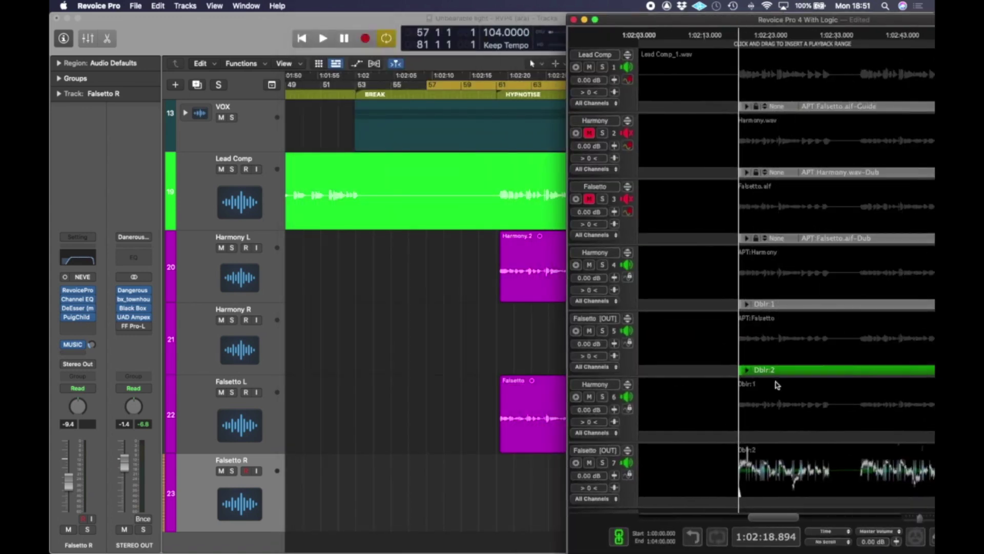
pyautogui.moveTo(840, 20); pyautogui.dragTo(762, 19)
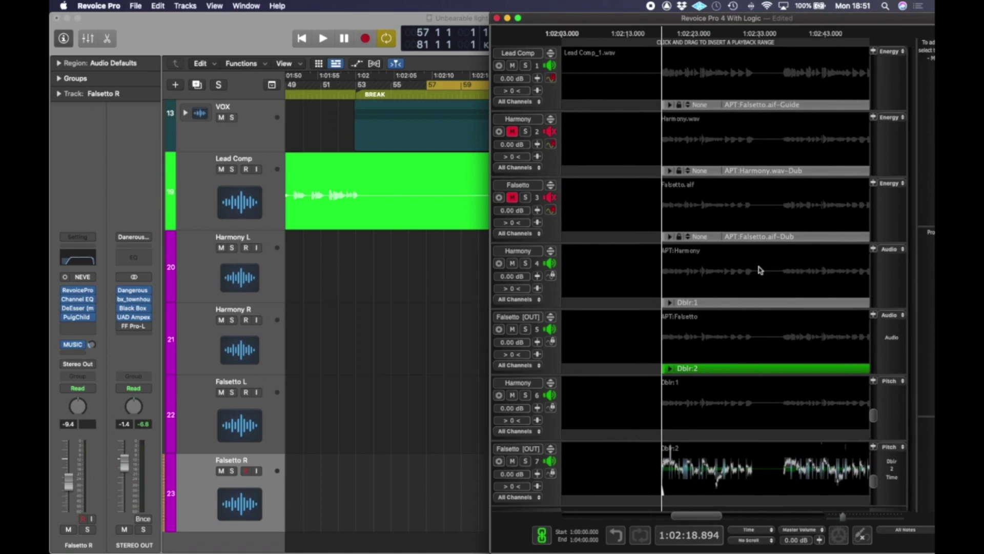
# Drag the Dblr:1 take onto Harmony R and Dblr:2 onto Falsetto R in Logic.
pyautogui.click(746, 392)
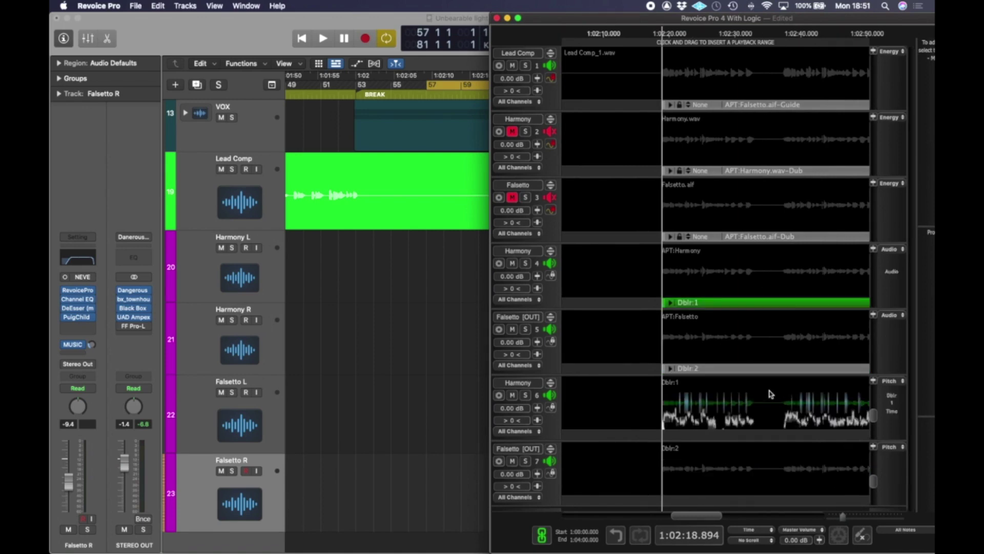
pyautogui.moveTo(767, 386); pyautogui.dragTo(372, 345)
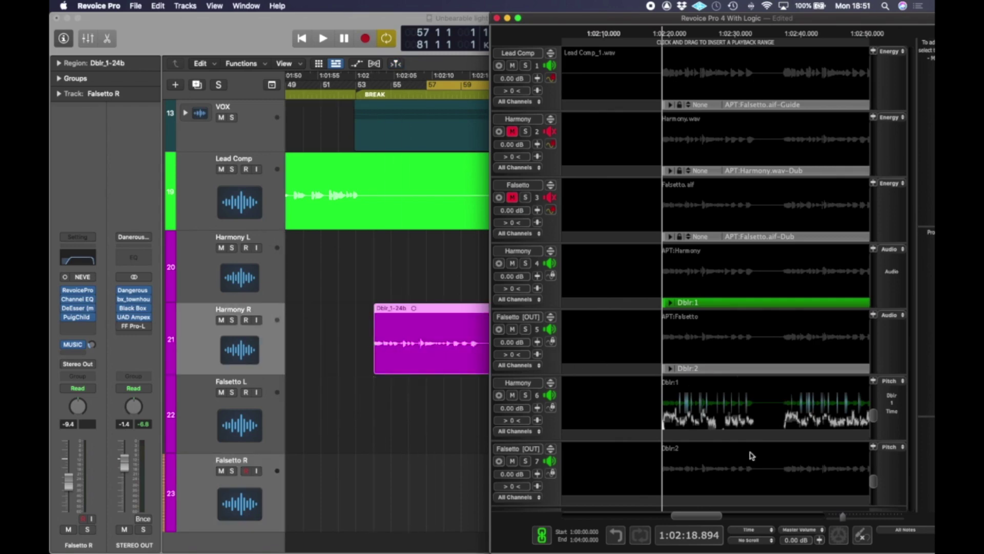
pyautogui.click(763, 468)
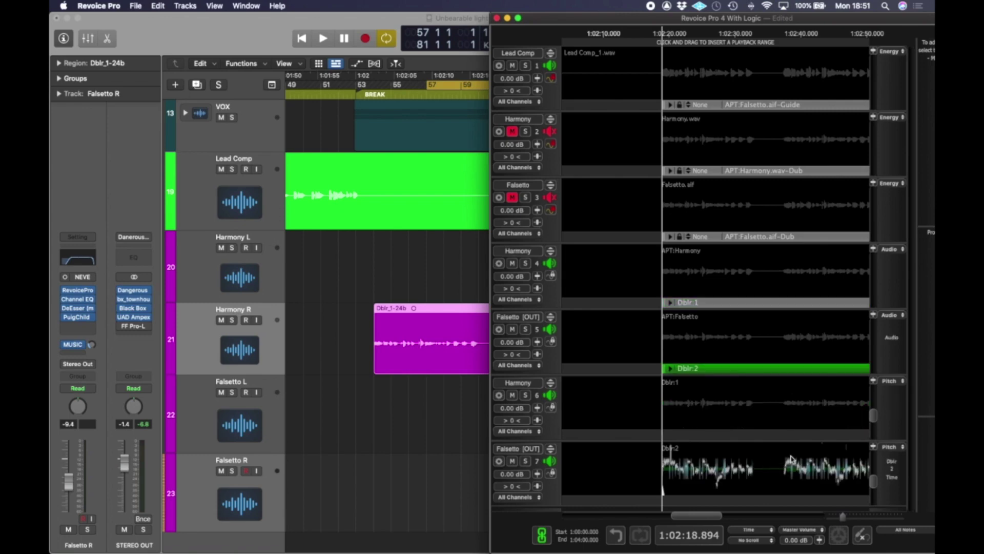
pyautogui.moveTo(782, 456); pyautogui.dragTo(380, 468)
# Move the Dblr_1-24b and Dblr_2-24b regions to their recorded positions.
pyautogui.click(402, 19)
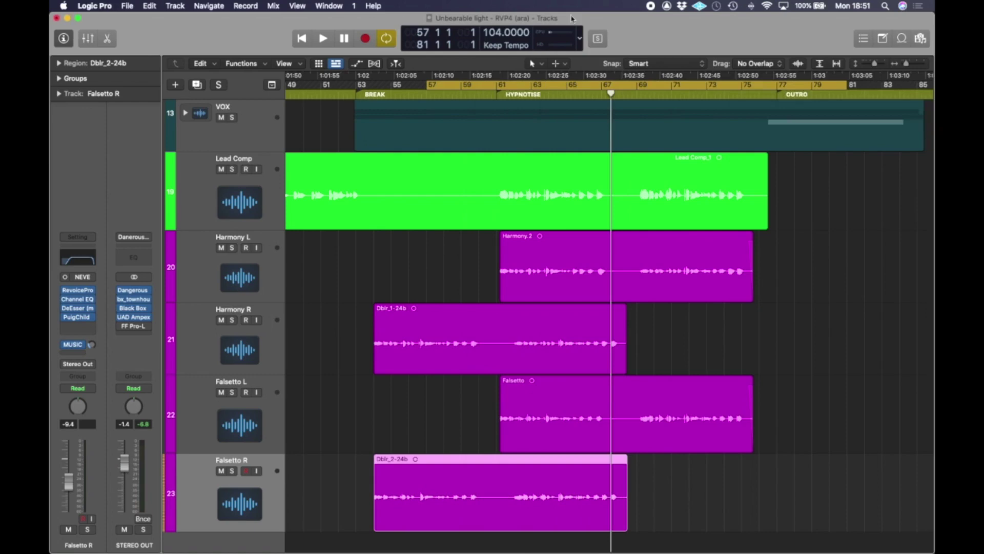
pyautogui.click(704, 347)
pyautogui.click(512, 338)
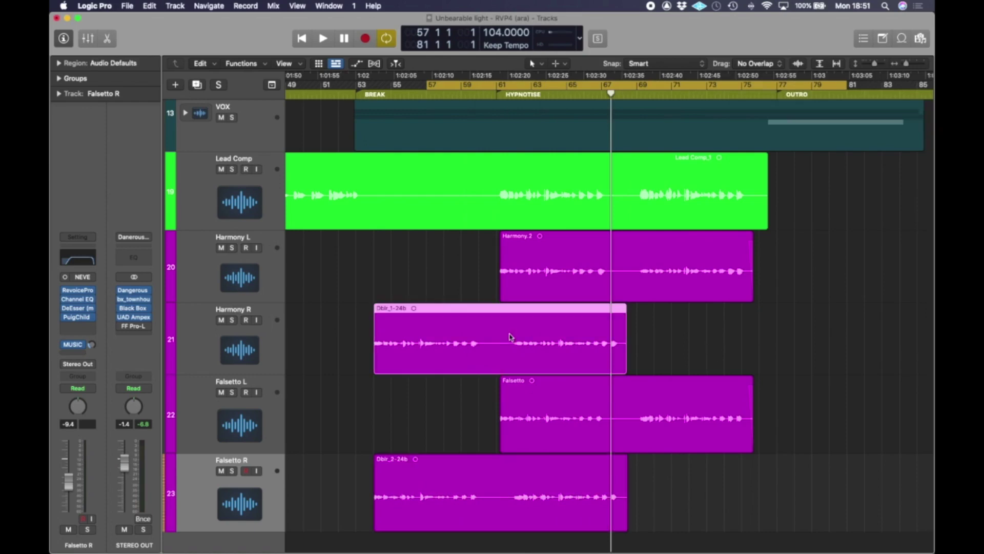
pyautogui.rightClick(545, 311)
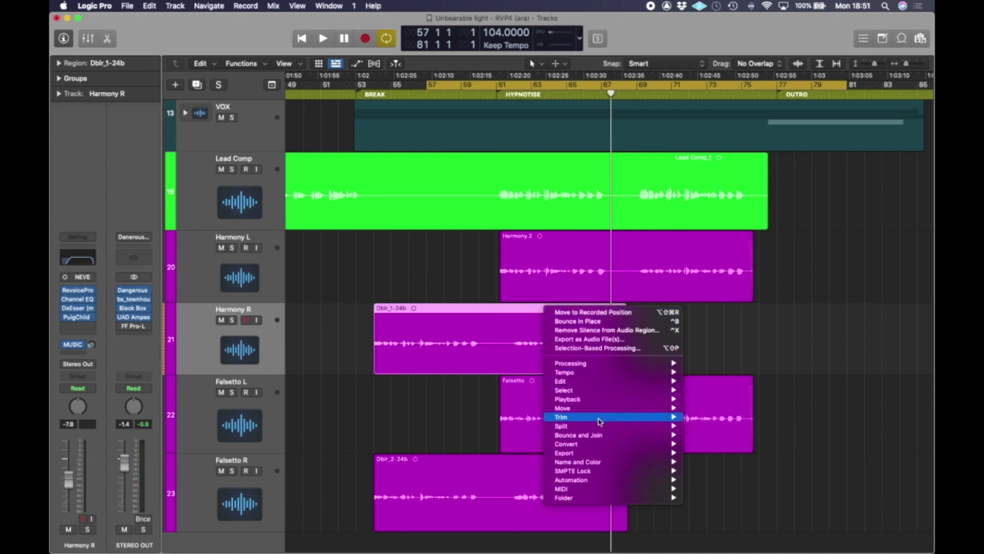
pyautogui.moveTo(600, 412)
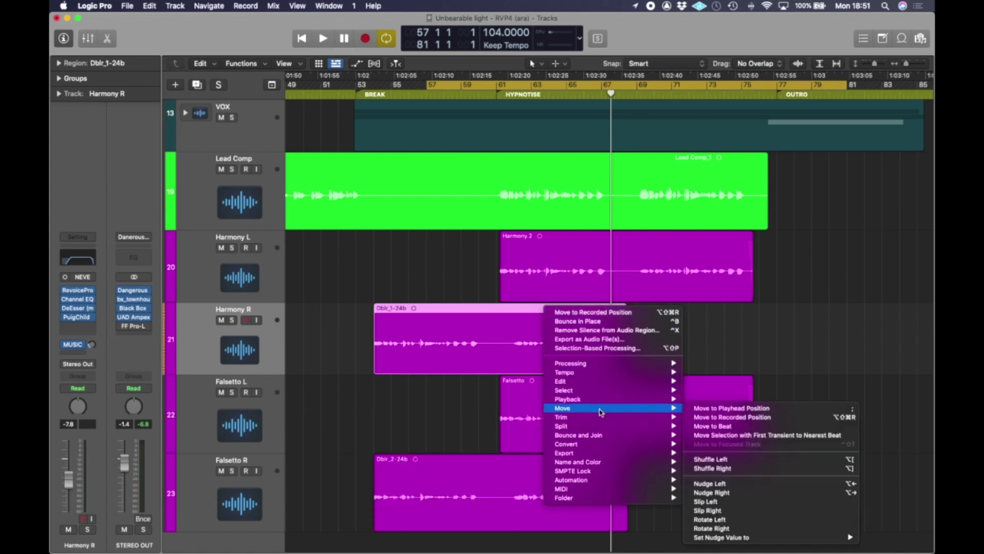
pyautogui.click(726, 417)
pyautogui.click(561, 478)
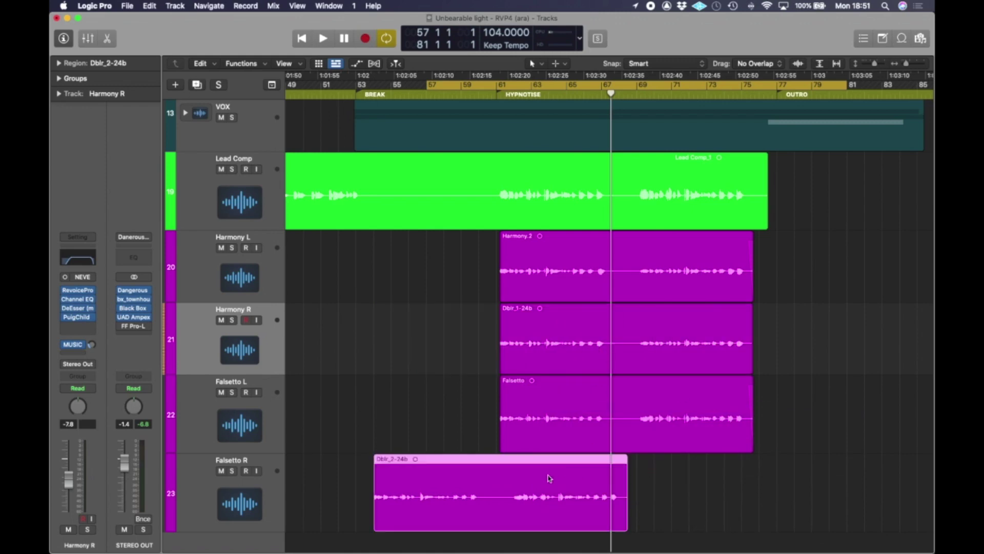
pyautogui.rightClick(557, 465)
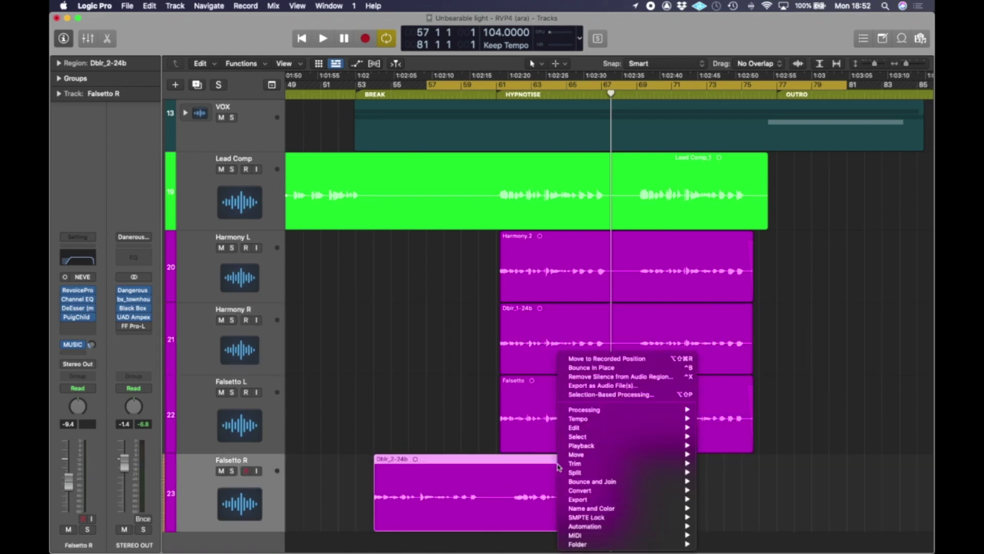
pyautogui.moveTo(600, 457)
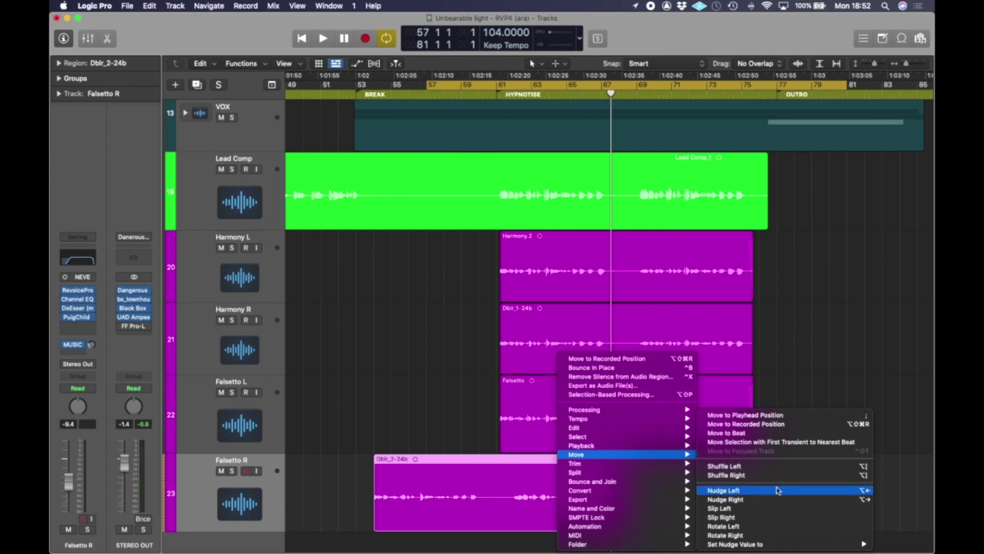
pyautogui.click(773, 424)
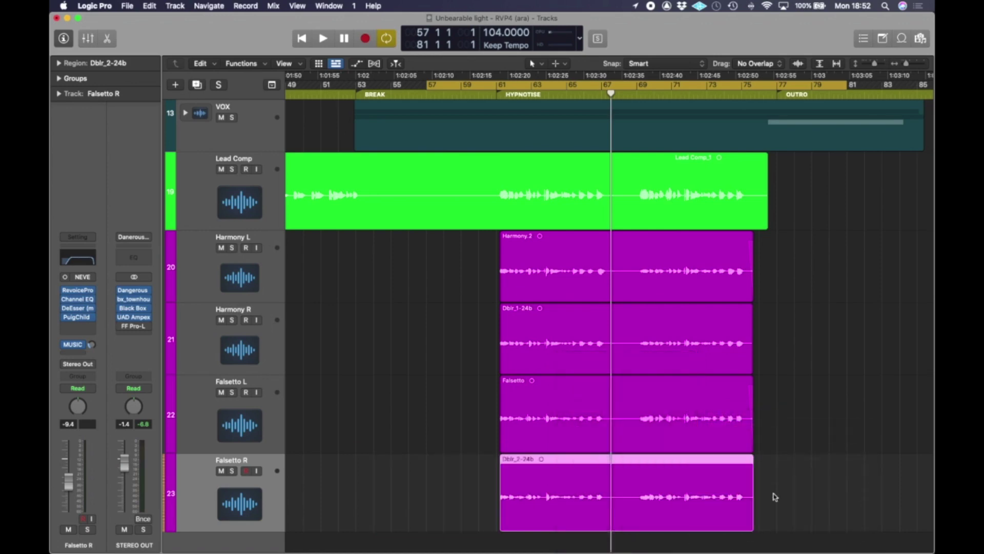
pyautogui.click(791, 440)
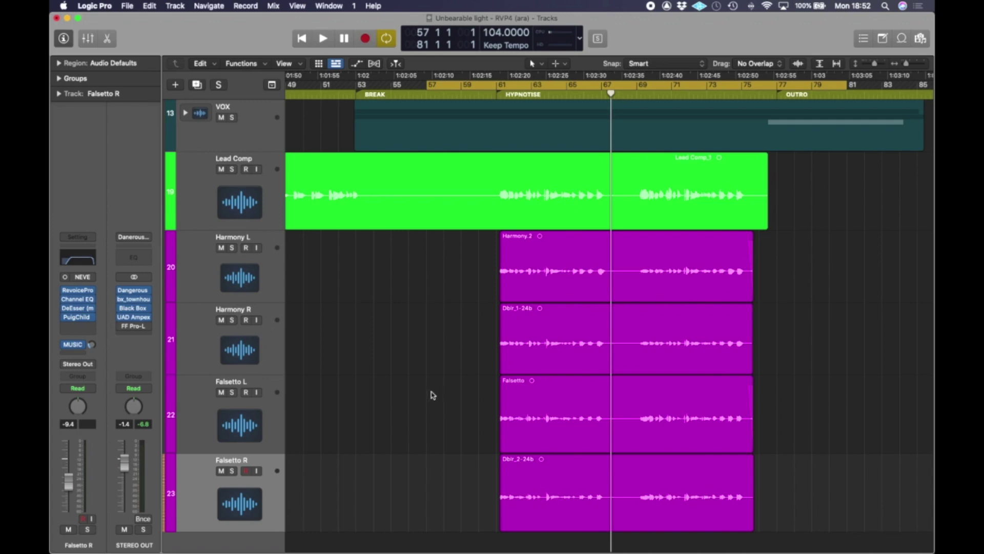
# Pan Harmony L to -64, Harmony R and Falsetto R to +63, and solo all four tracks.
pyautogui.click(235, 282)
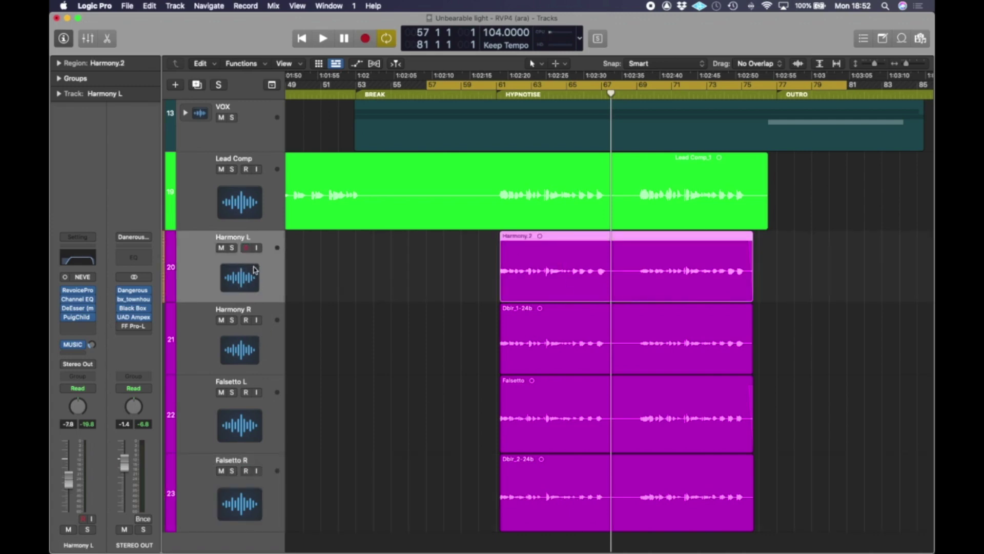
pyautogui.press('x')
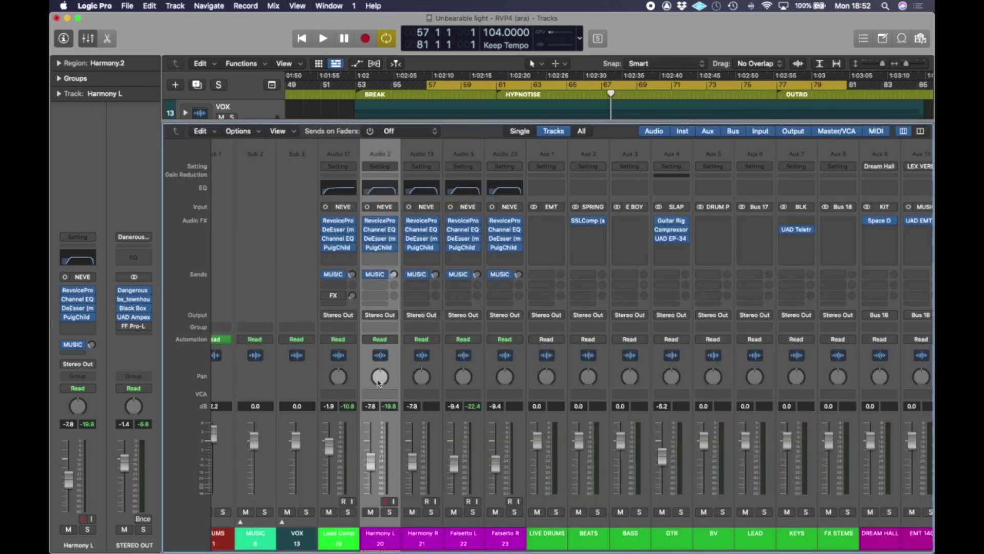
pyautogui.moveTo(379, 382); pyautogui.dragTo(419, 424)
pyautogui.moveTo(422, 379); pyautogui.dragTo(424, 353)
pyautogui.moveTo(505, 377); pyautogui.dragTo(506, 354)
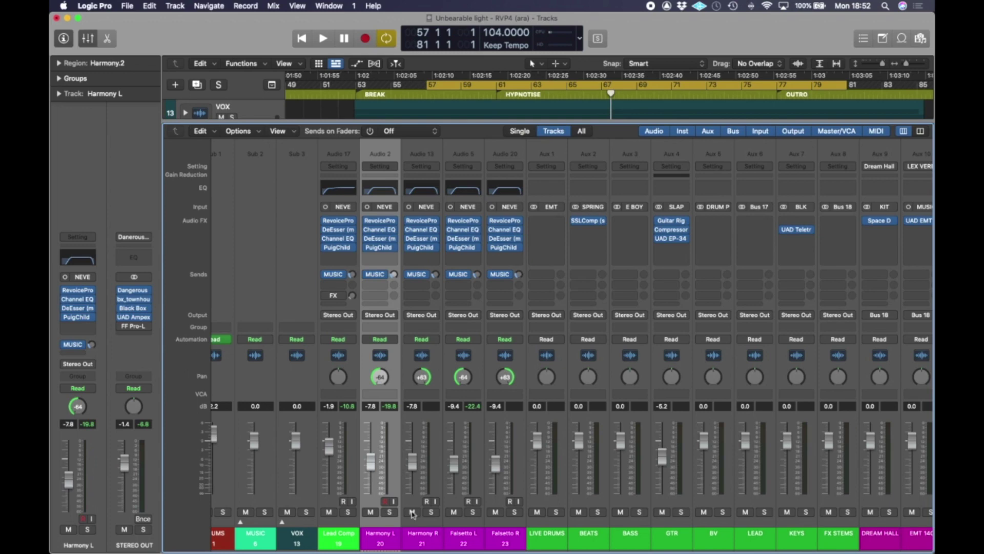
pyautogui.moveTo(387, 514); pyautogui.dragTo(514, 513)
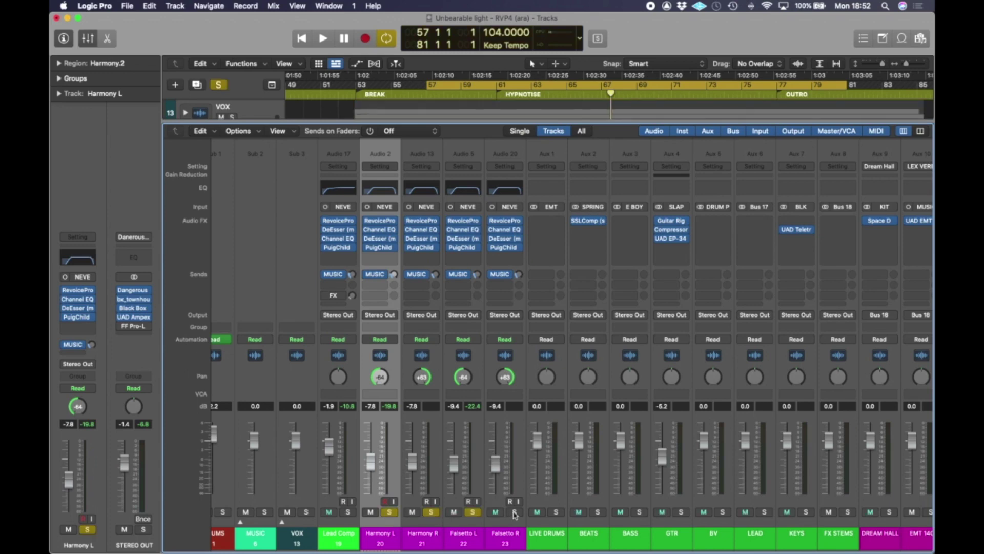
pyautogui.click(496, 95)
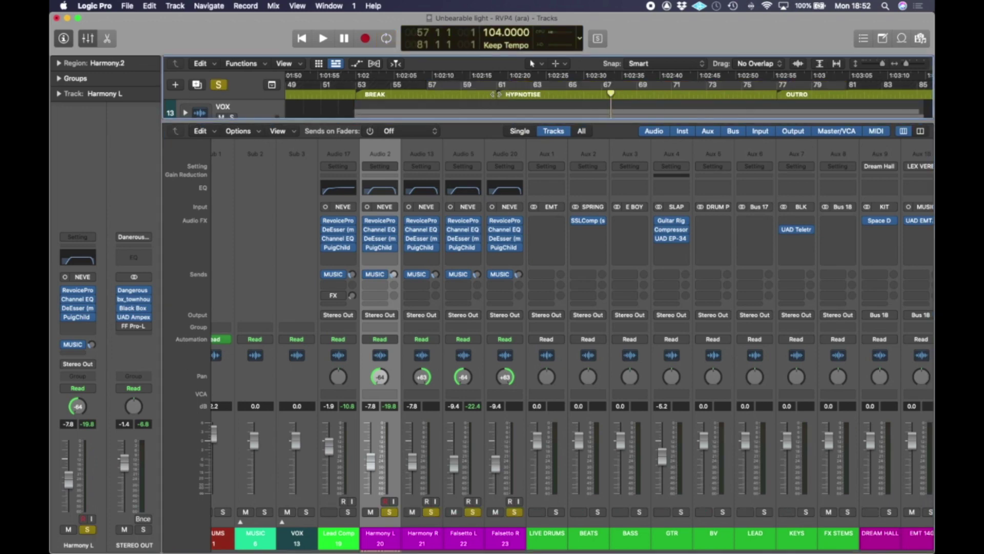
# Play from HYPNOTISE, solo Lead Comp with the doubles, then clear all solos and close the Mixer.
pyautogui.press('space')
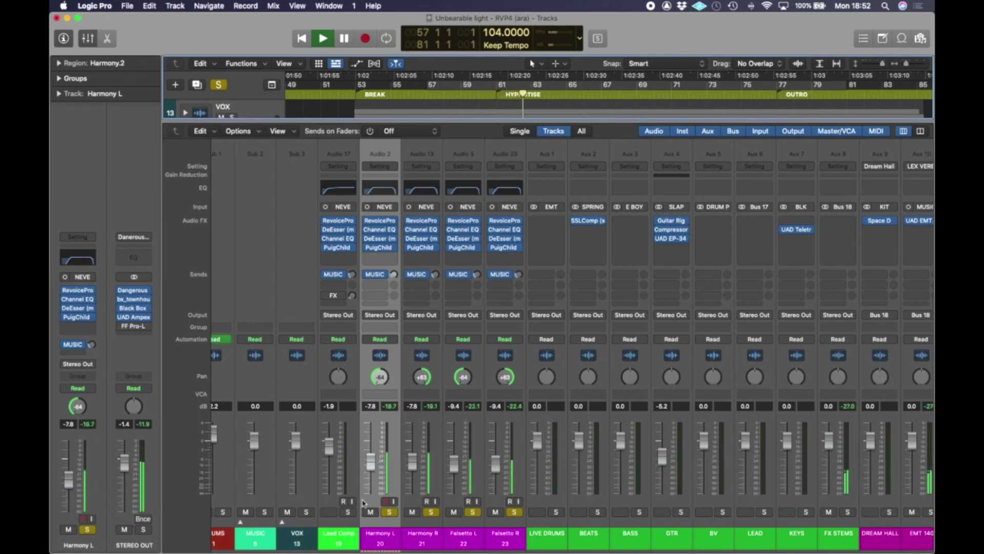
pyautogui.click(348, 512)
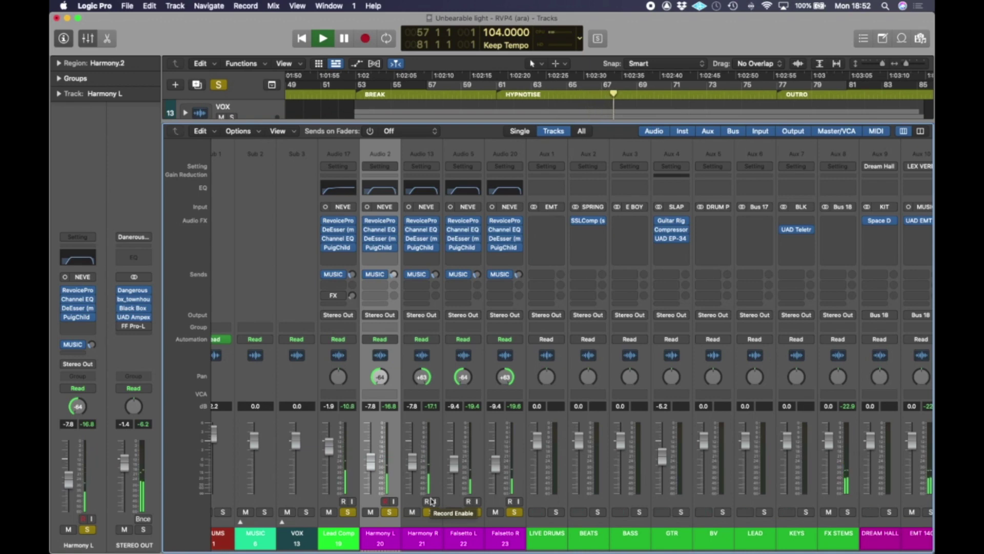
pyautogui.click(220, 85)
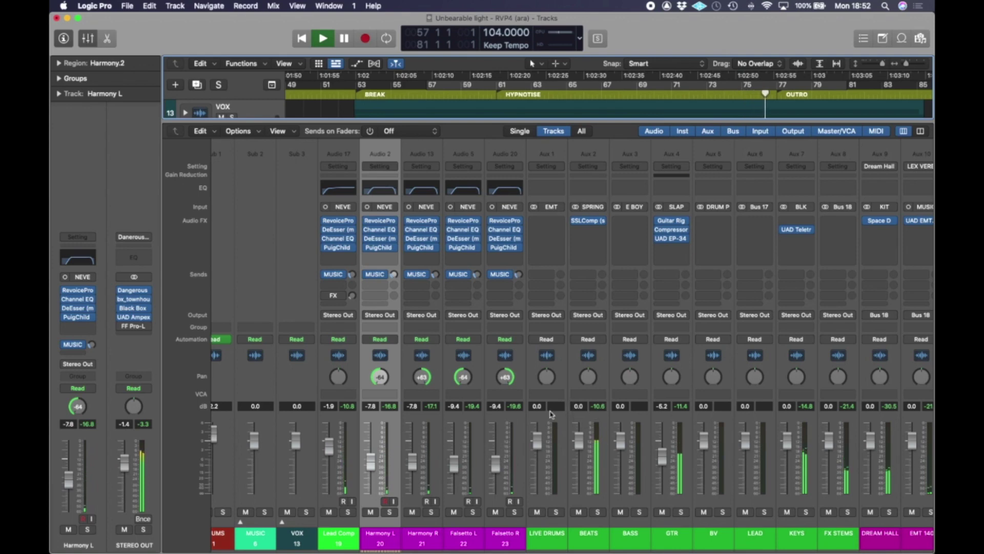
pyautogui.press('x')
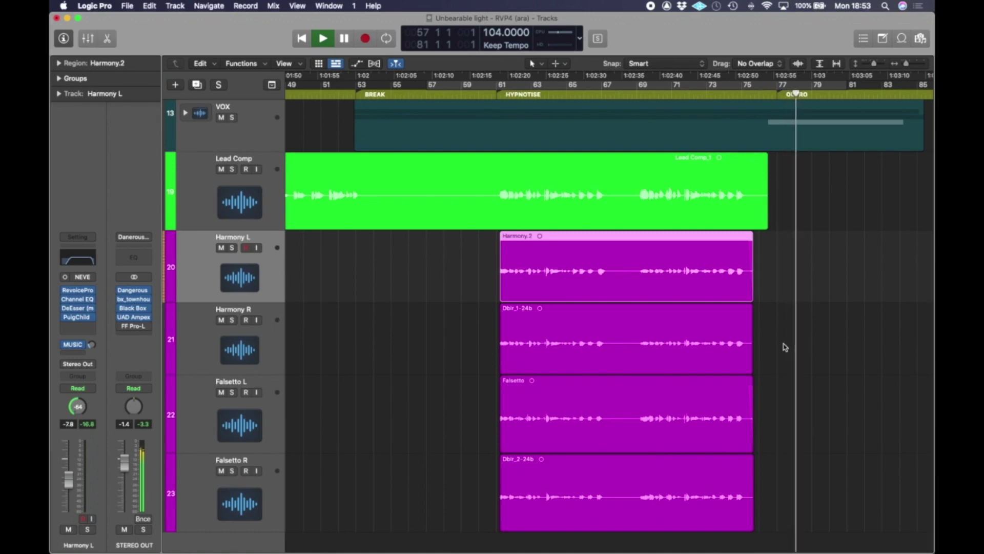
# Stop playback at the OUTRO section.
pyautogui.press('space')
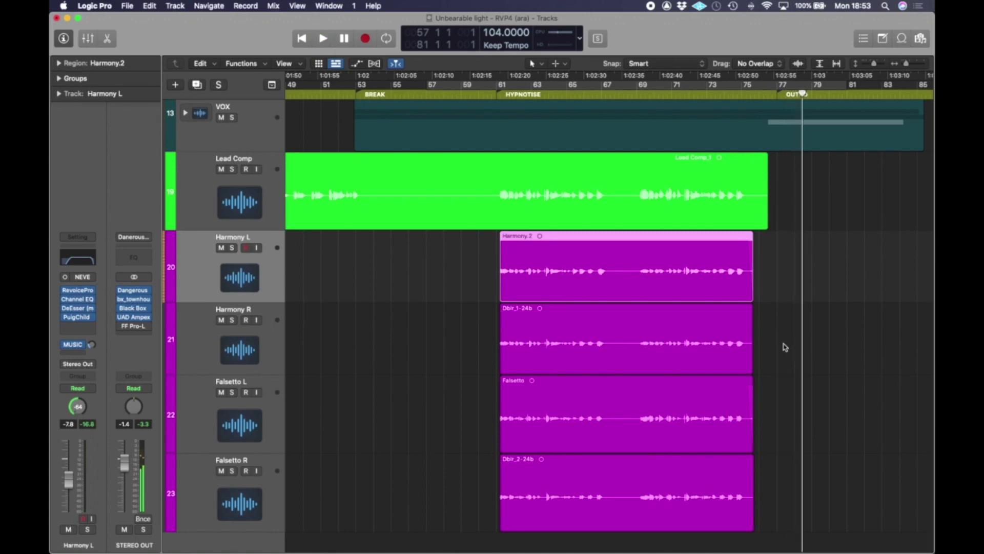